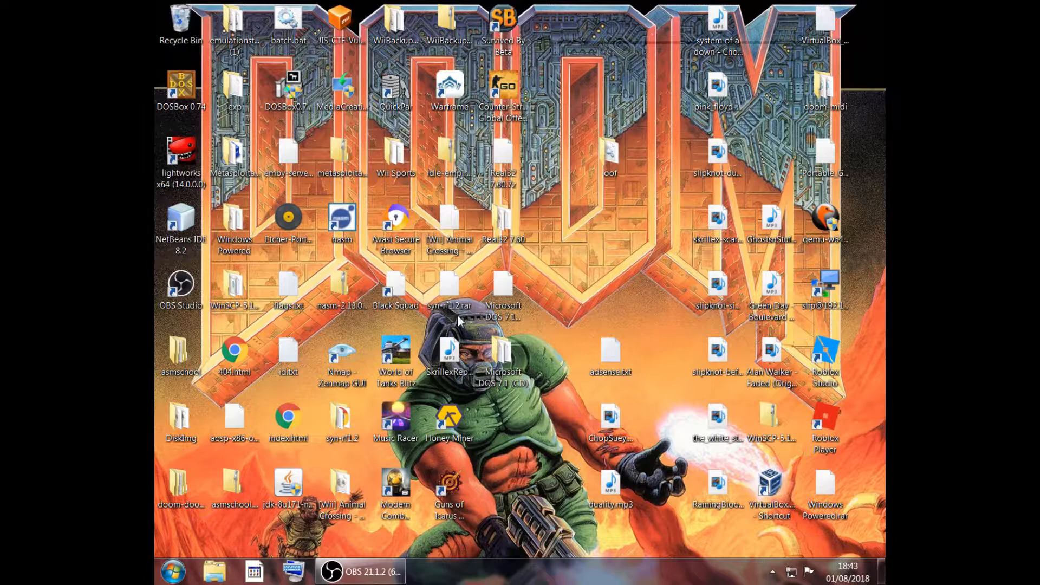
Open Oracle VM VirtualBox Manager from its desktop shortcut entry
left_click(173, 571)
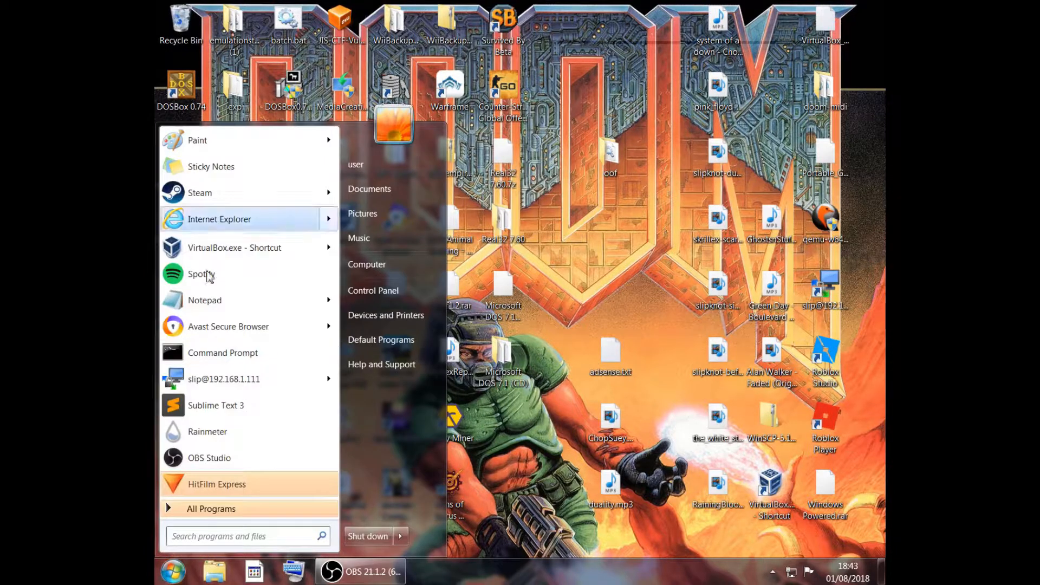
left_click(235, 247)
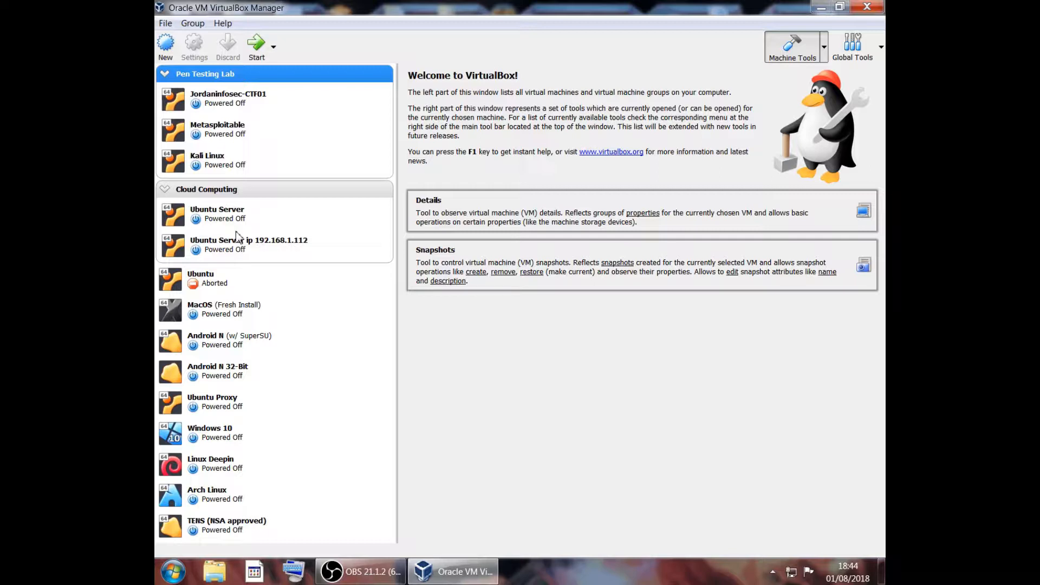
left_click(236, 220)
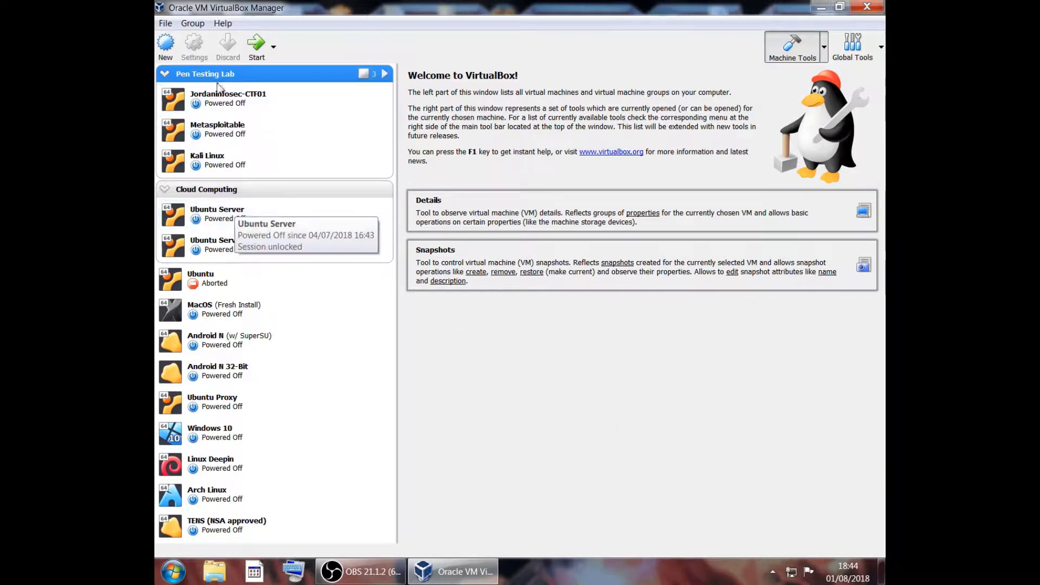
left_click(172, 74)
Start a new virtual machine named "MS-DOS 7.1 (CDU)" with type Other and version DOS
left_click(168, 60)
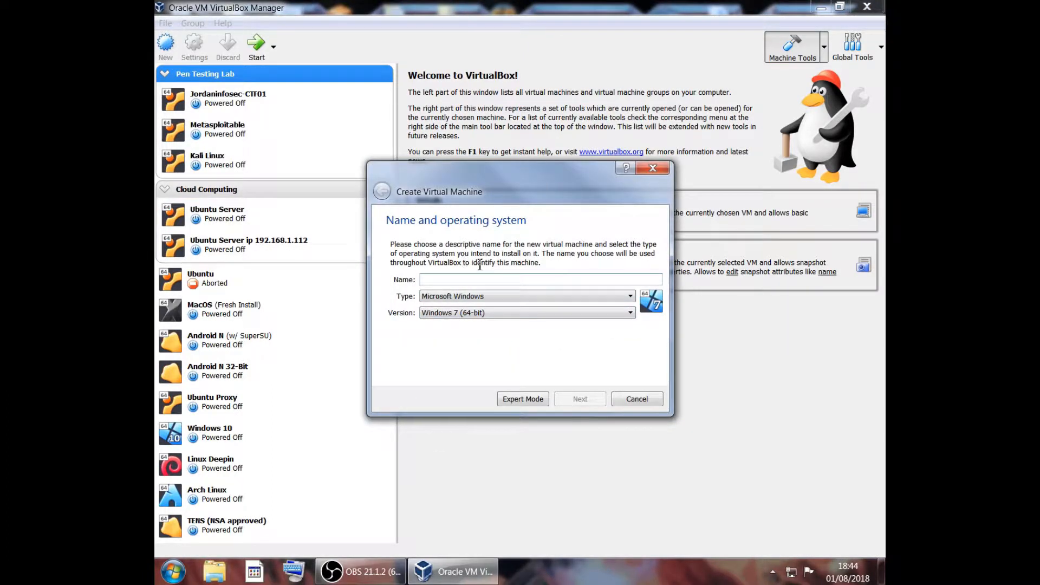
type("M")
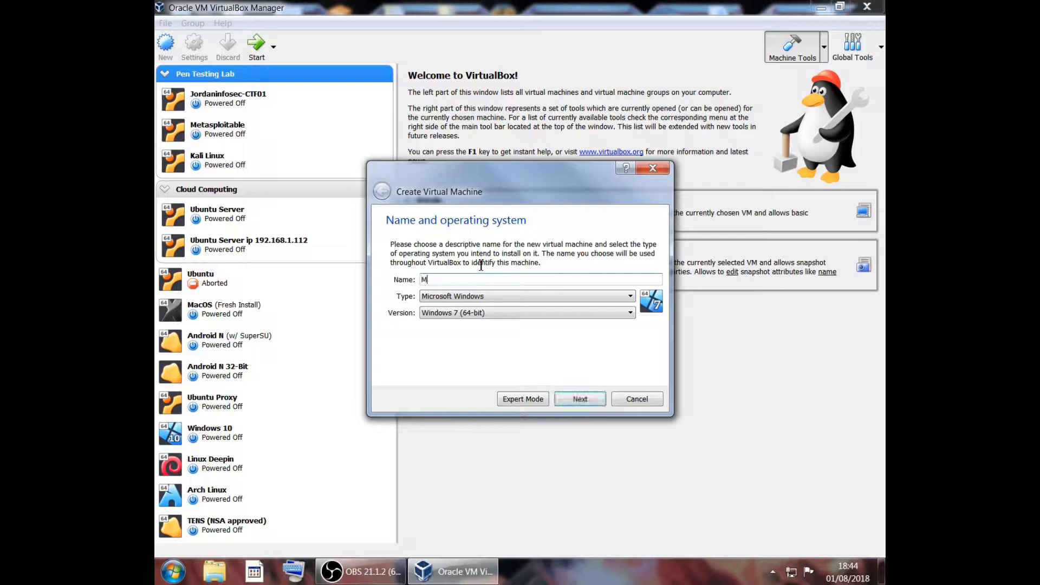
type("S-DOS 7.1 (CDU")
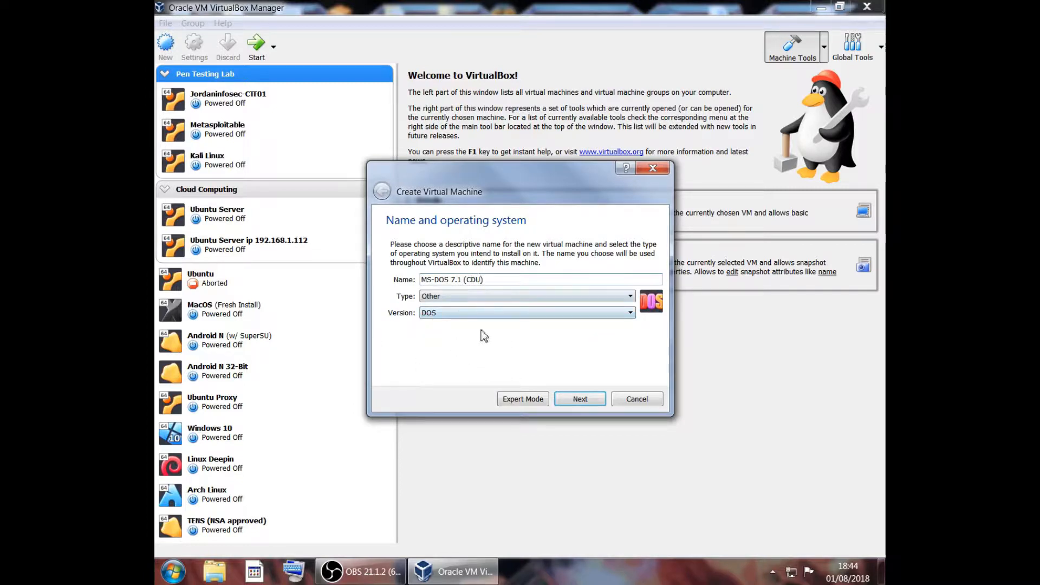
left_click(481, 304)
left_click(481, 304)
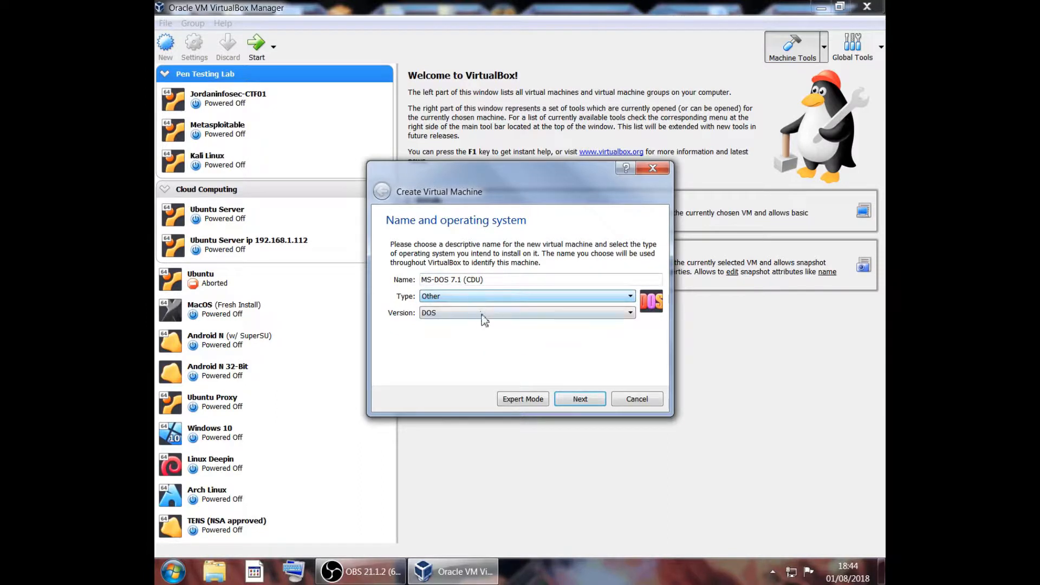
left_click(483, 317)
left_click(484, 319)
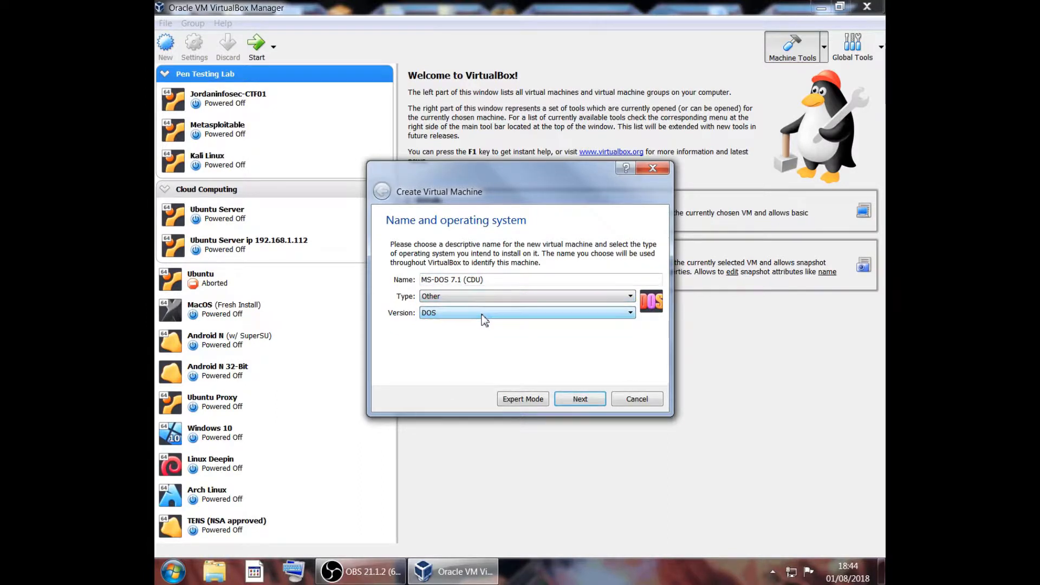
left_click(579, 399)
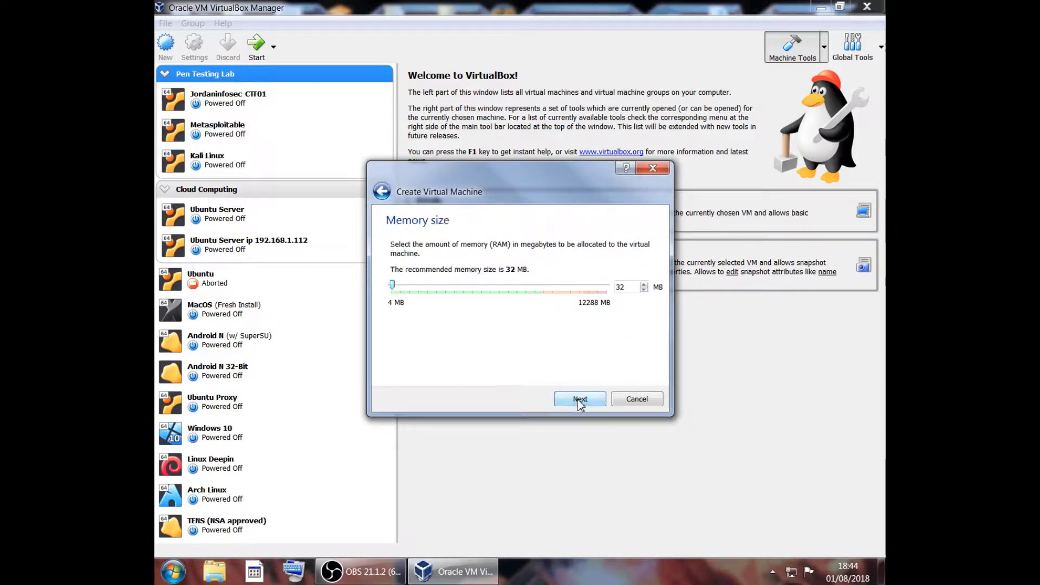
Change the new machine's memory size and choose to create a virtual hard disk now
left_click(633, 293)
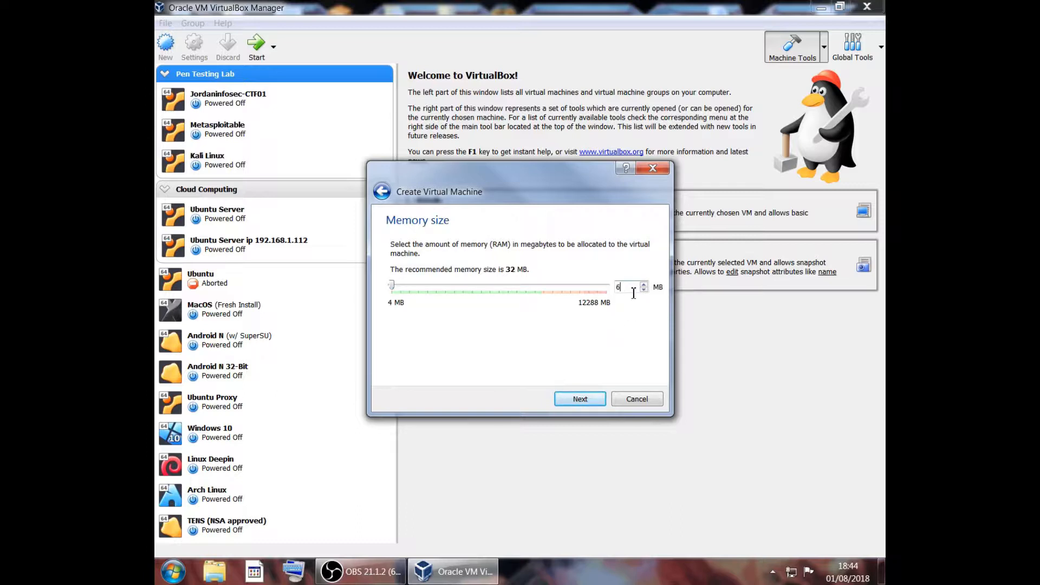
left_click(579, 401)
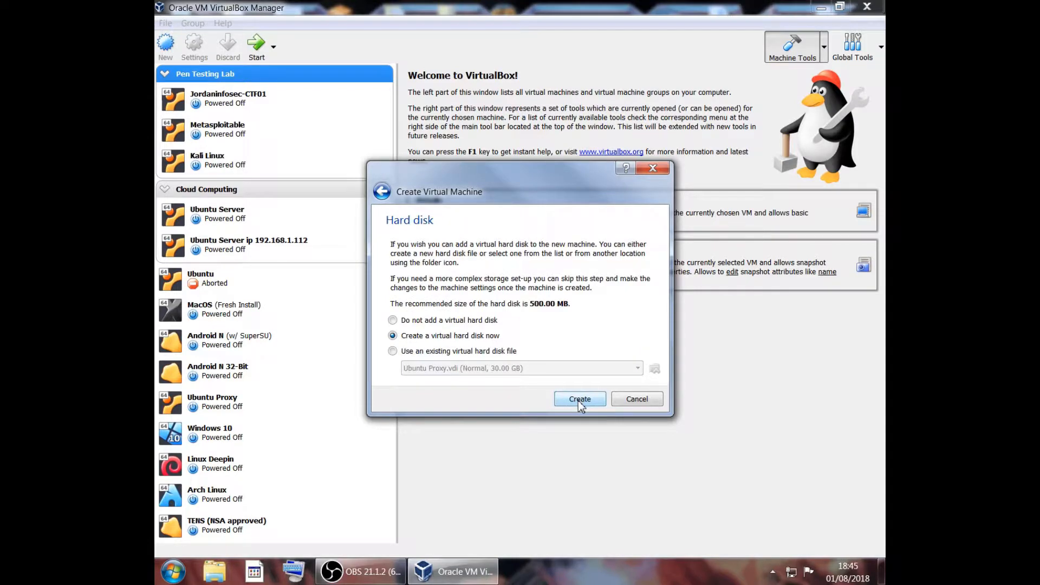
left_click(579, 403)
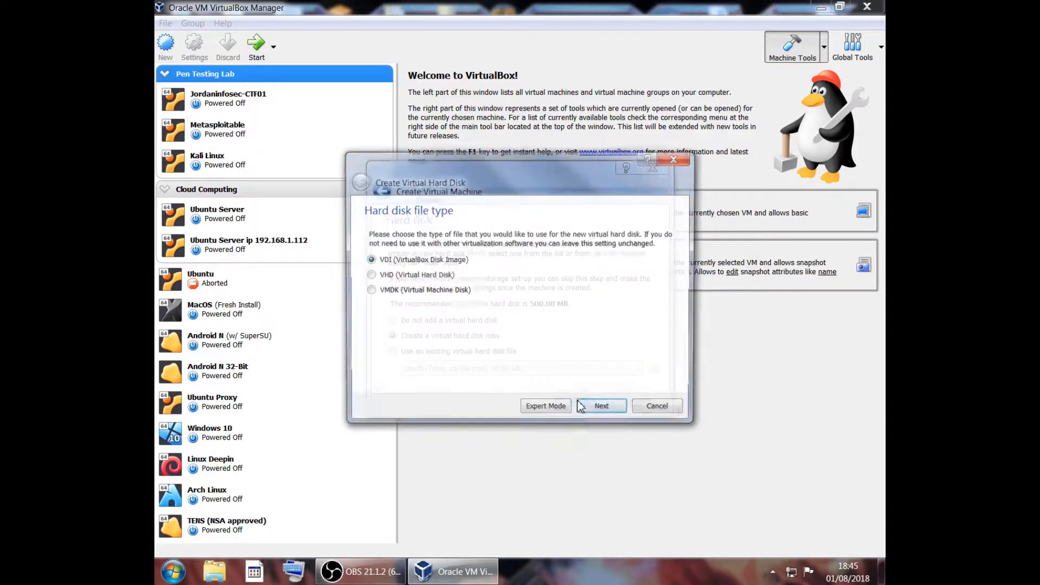
Create an enlarged, dynamically allocated VDI hard disk, and move the new MS-DOS machine out of the Pen Testing Lab group
left_click(604, 409)
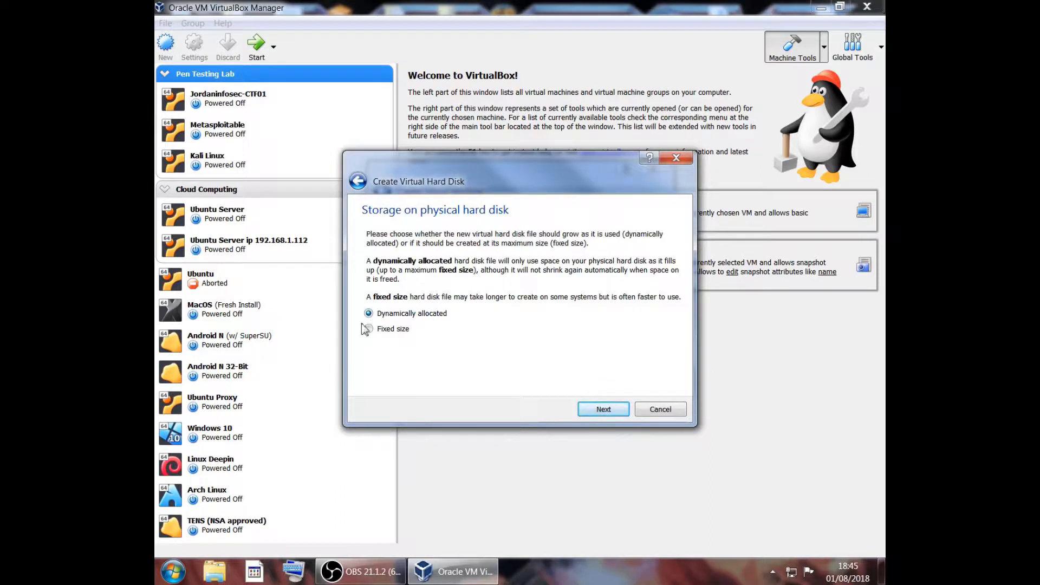
left_click(616, 415)
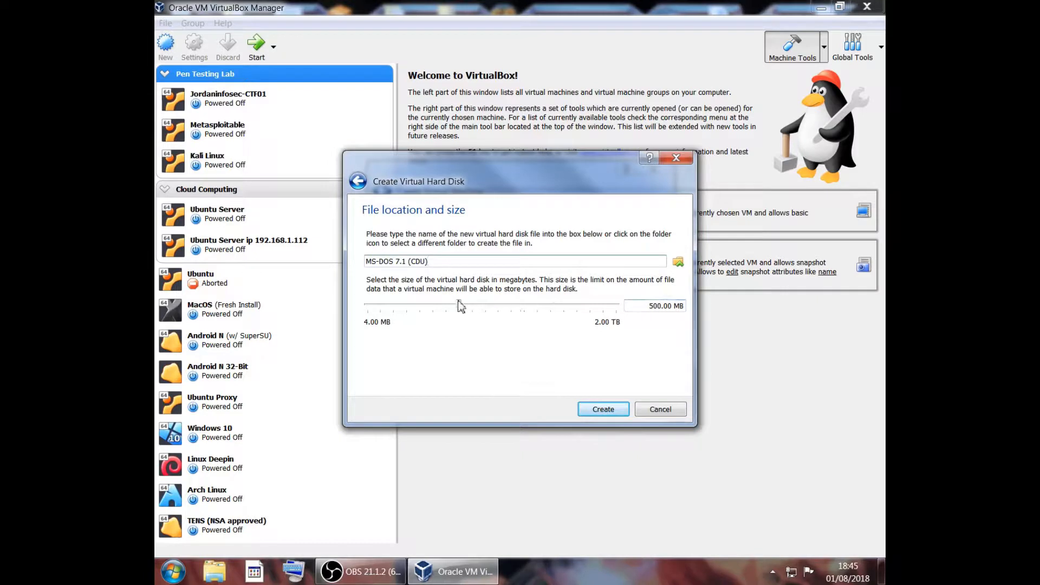
left_click_drag(459, 305, 484, 308)
left_click(601, 408)
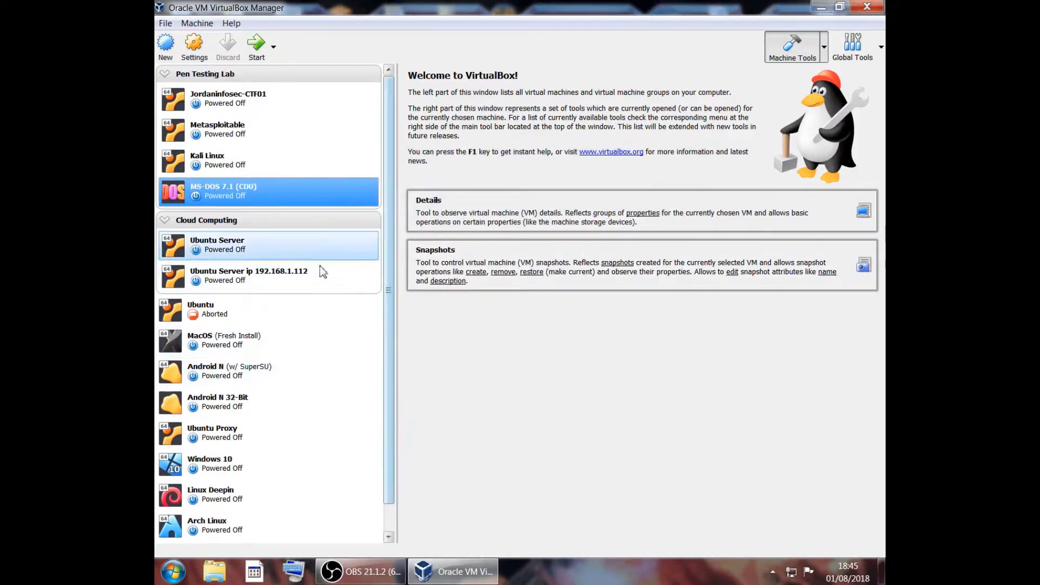
left_click_drag(256, 203, 248, 306)
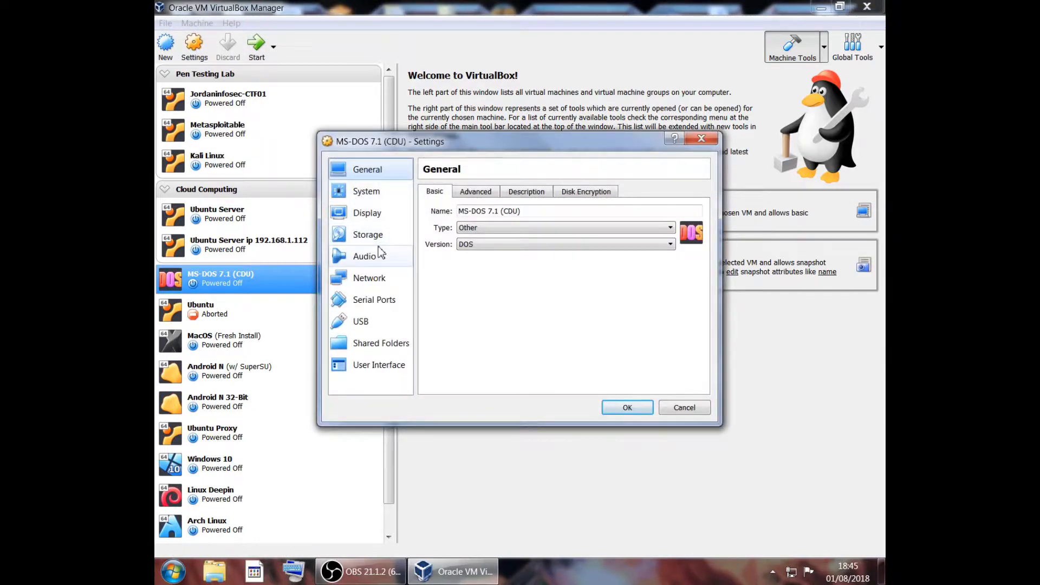
Attach dos71cd.iso from the desktop folder "Microsoft DOS 7.1 (CD)" to the MS-DOS machine's empty IDE optical drive
left_click(367, 234)
left_click(469, 273)
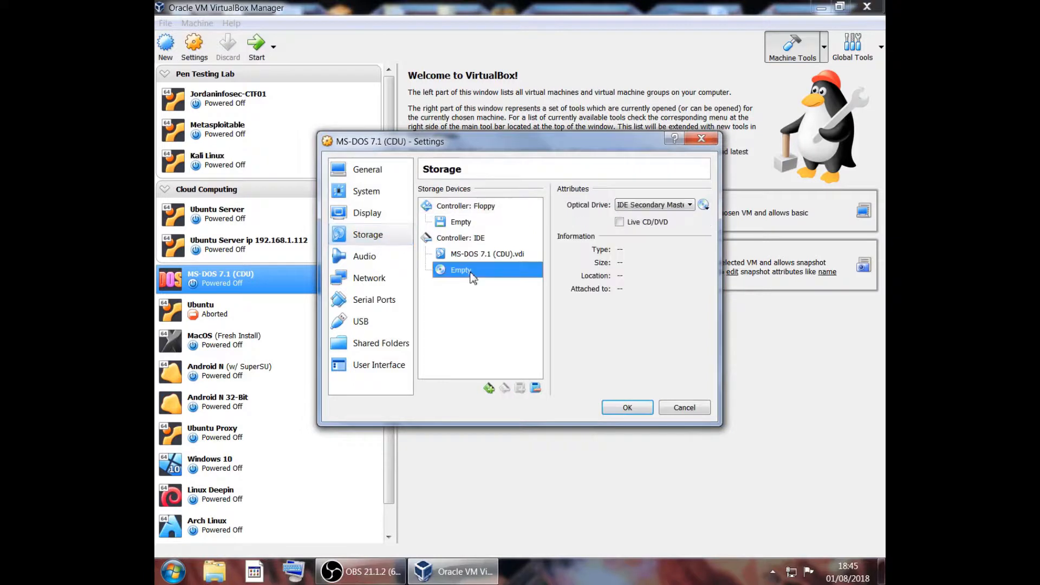
left_click(460, 223)
left_click(467, 270)
left_click(704, 204)
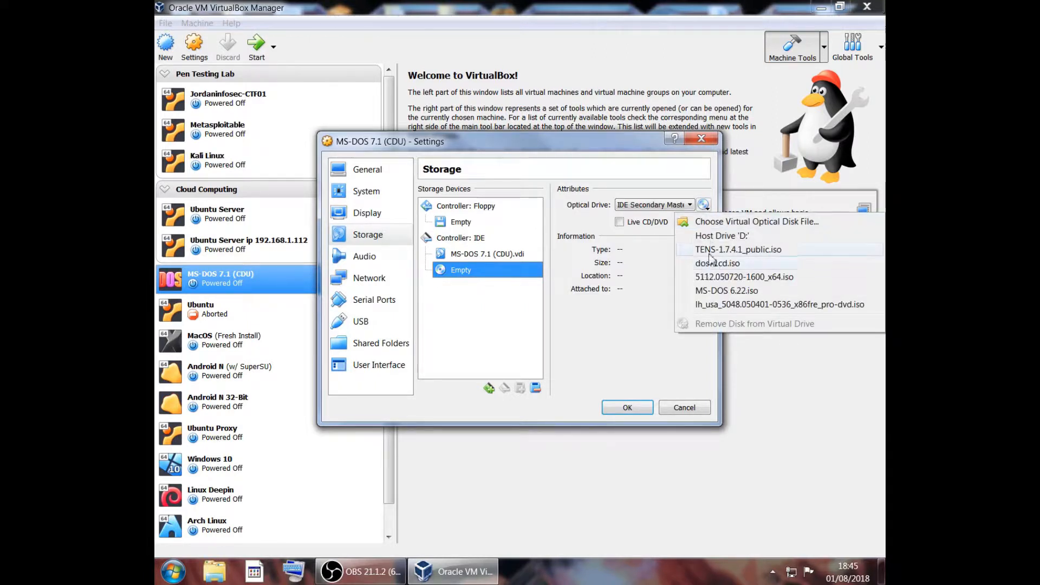
left_click(722, 222)
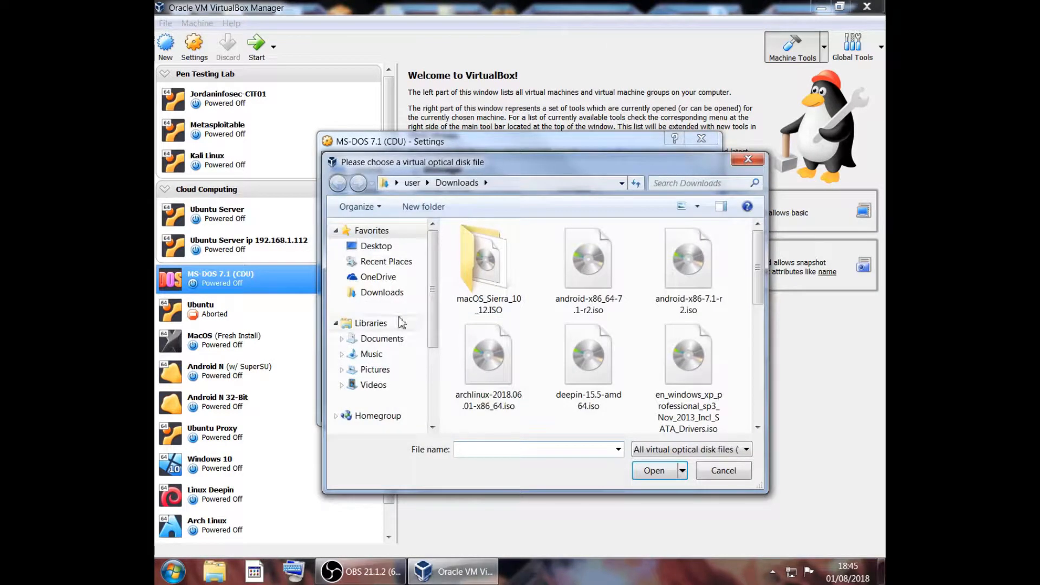
left_click(376, 246)
left_click_drag(758, 251, 758, 334)
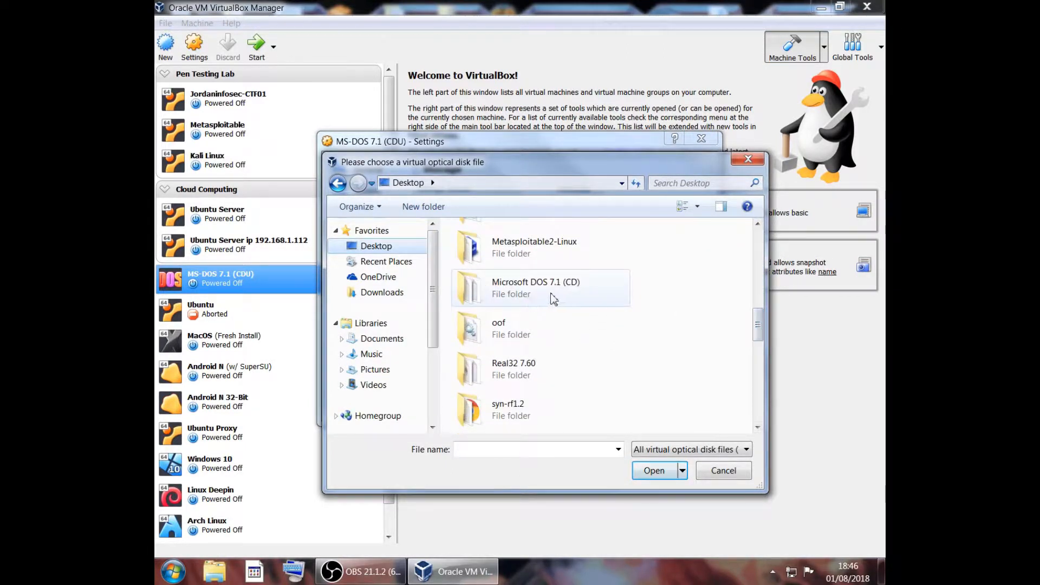
double_click(599, 296)
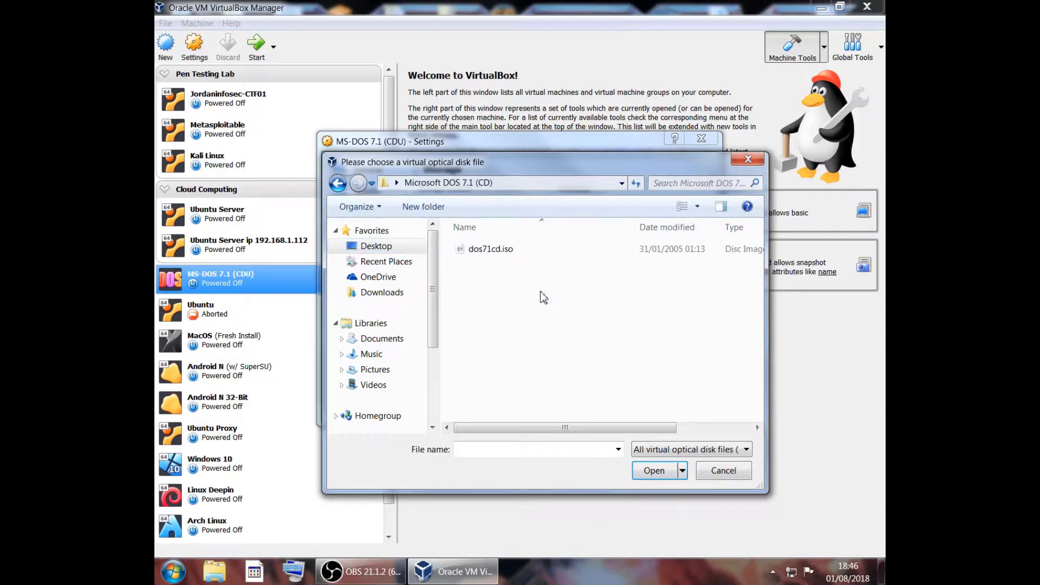
left_click(499, 249)
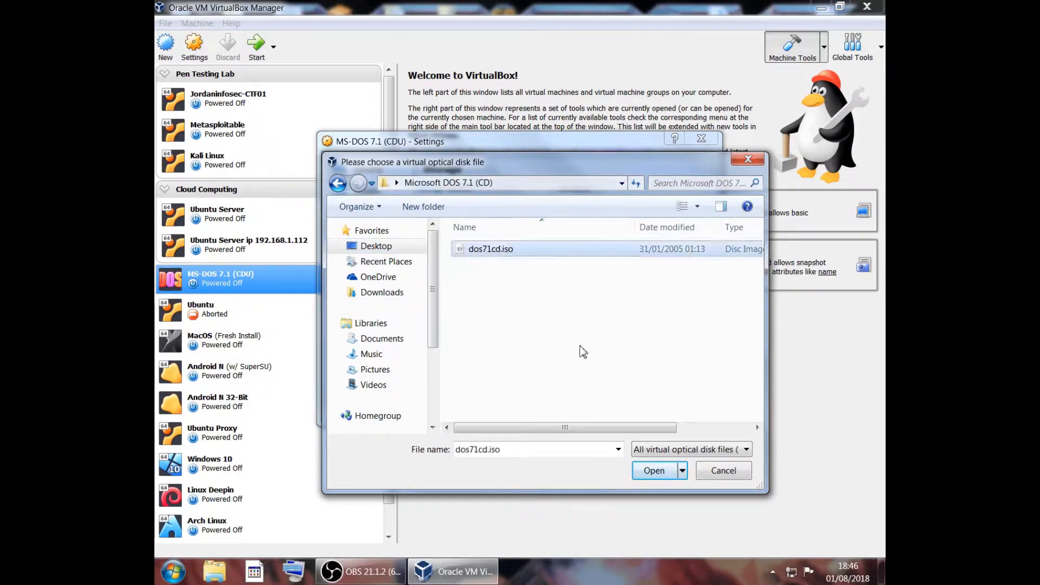
left_click(644, 471)
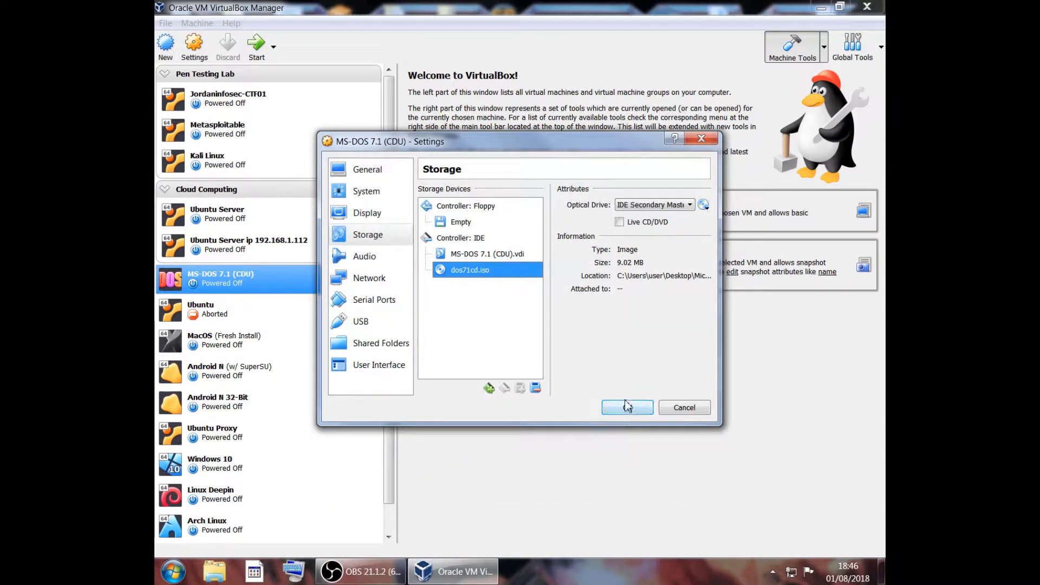
left_click(627, 408)
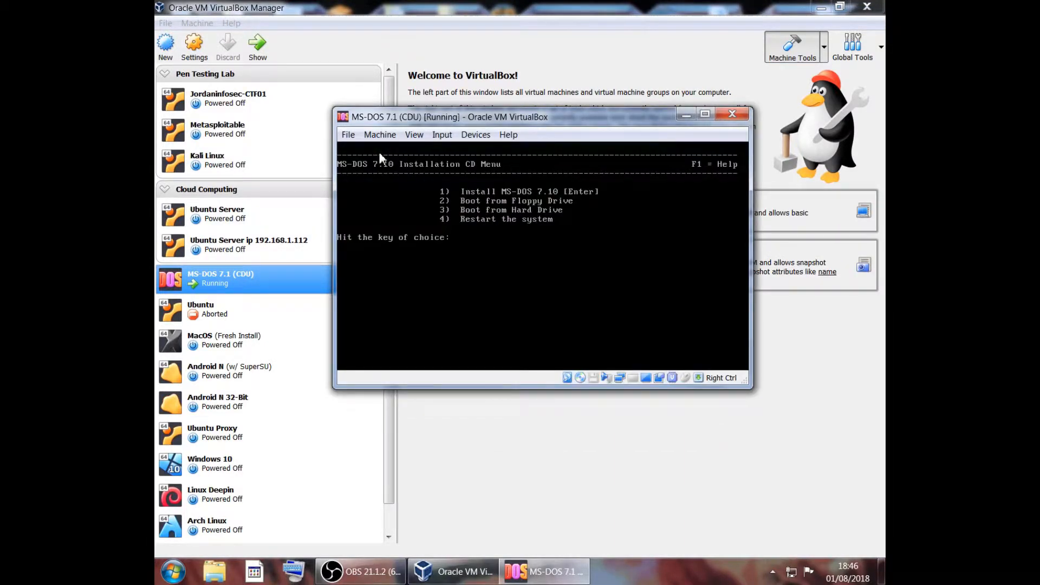
Choose Install MS-DOS 7.10 from the installation CD menu and maximize the virtual machine window
key("Return")
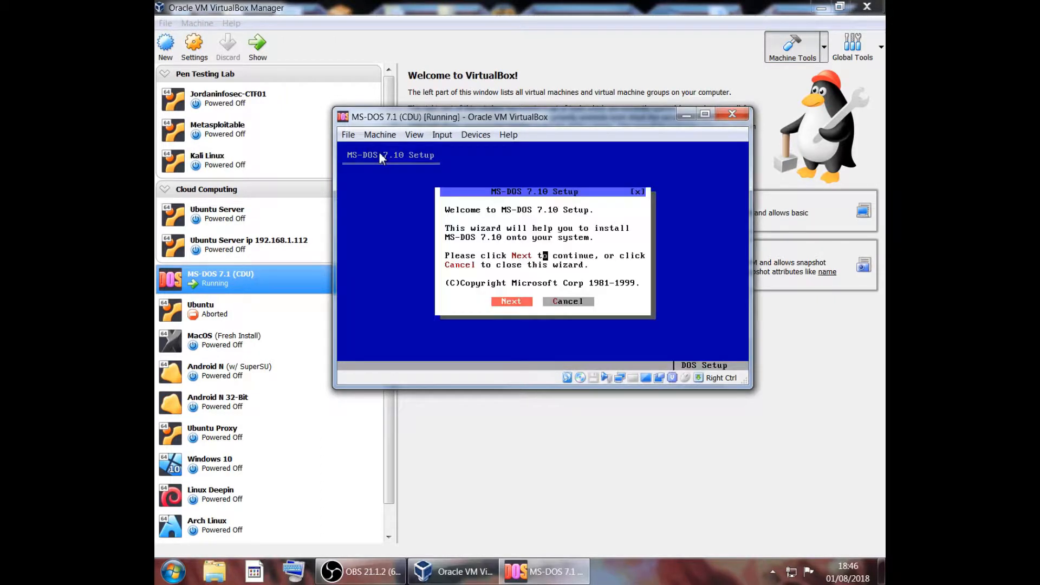
left_click(464, 239)
key("Control_R")
left_click(704, 115)
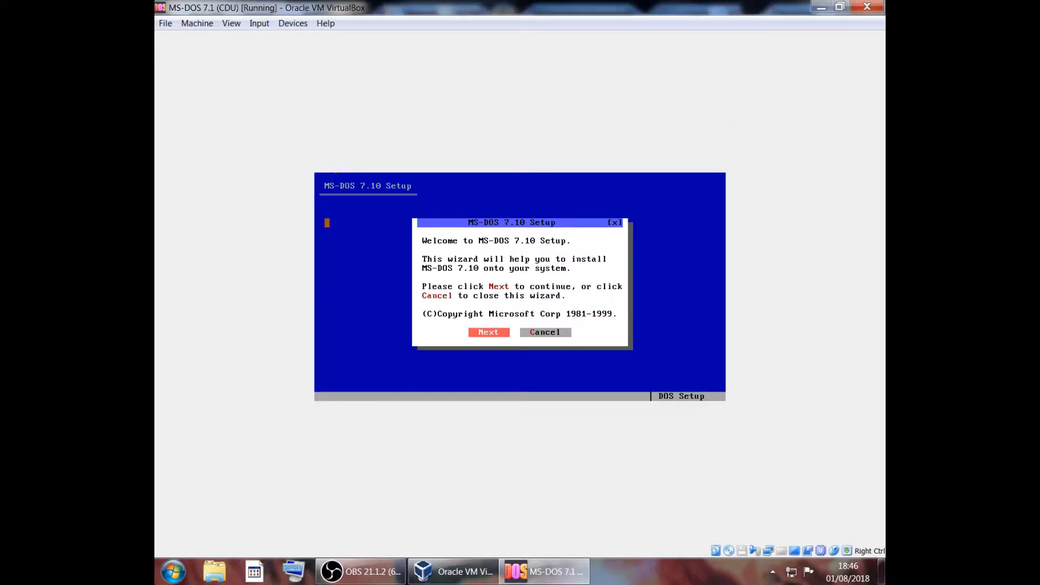
Continue through the MS-DOS 7.10 Setup introduction pages and agree to the licence
left_click(486, 332)
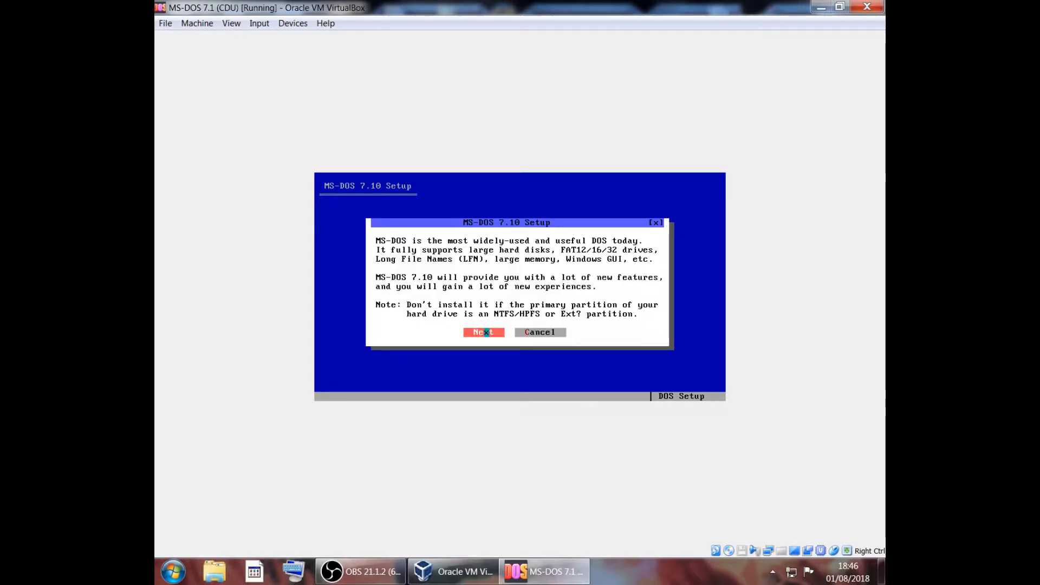
left_click(486, 332)
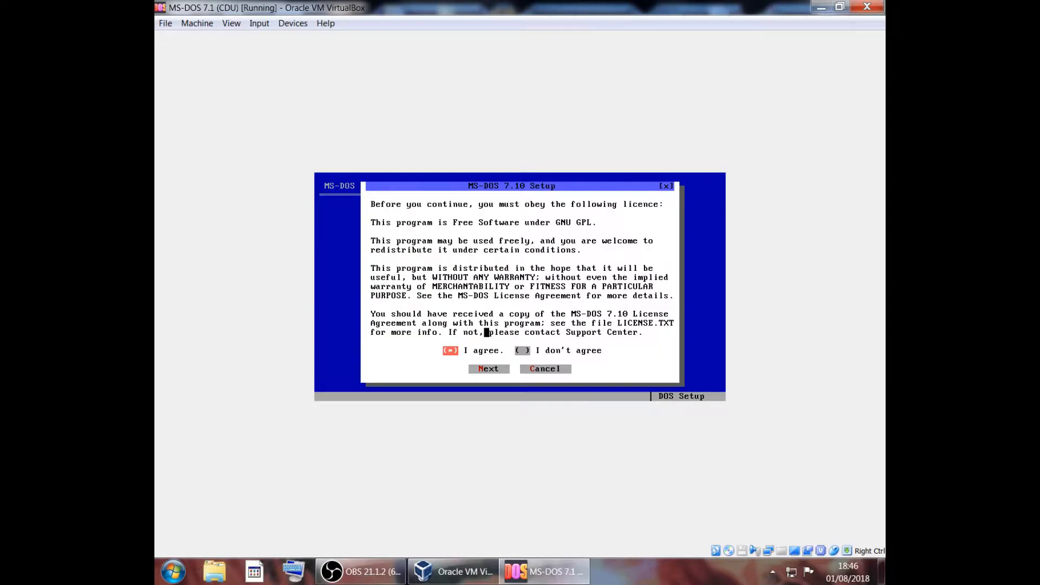
left_click(487, 369)
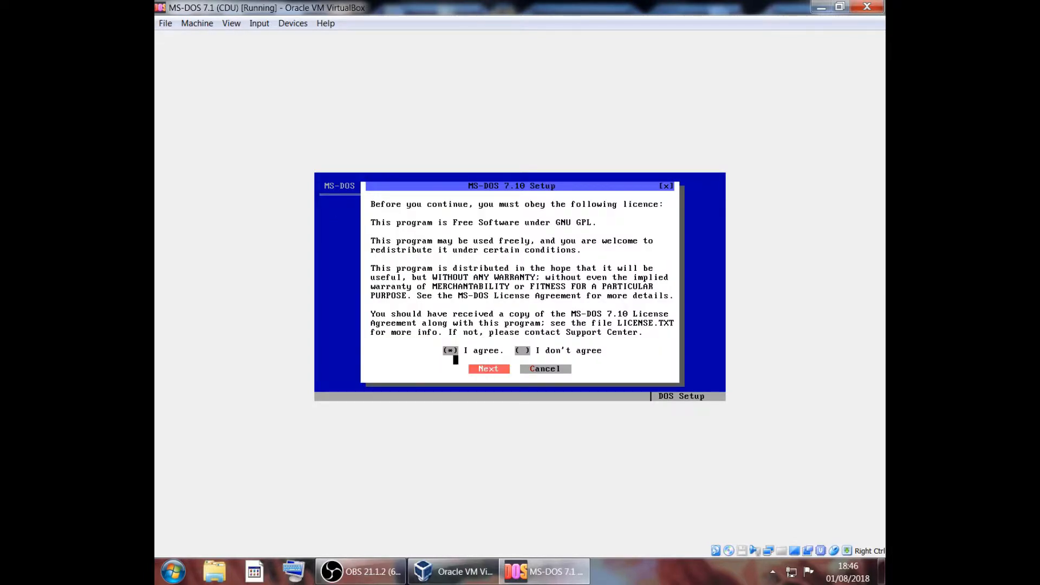
left_click(453, 350)
left_click(507, 369)
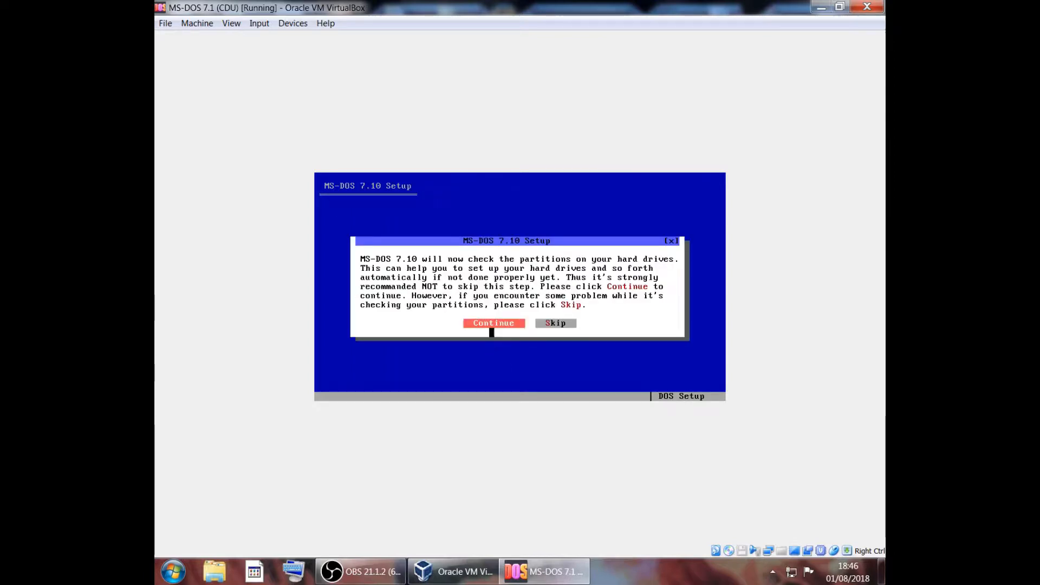
Run the hard drive partition check, create a FAT32/16/12 primary partition automatically, and reboot the machine
left_click(491, 323)
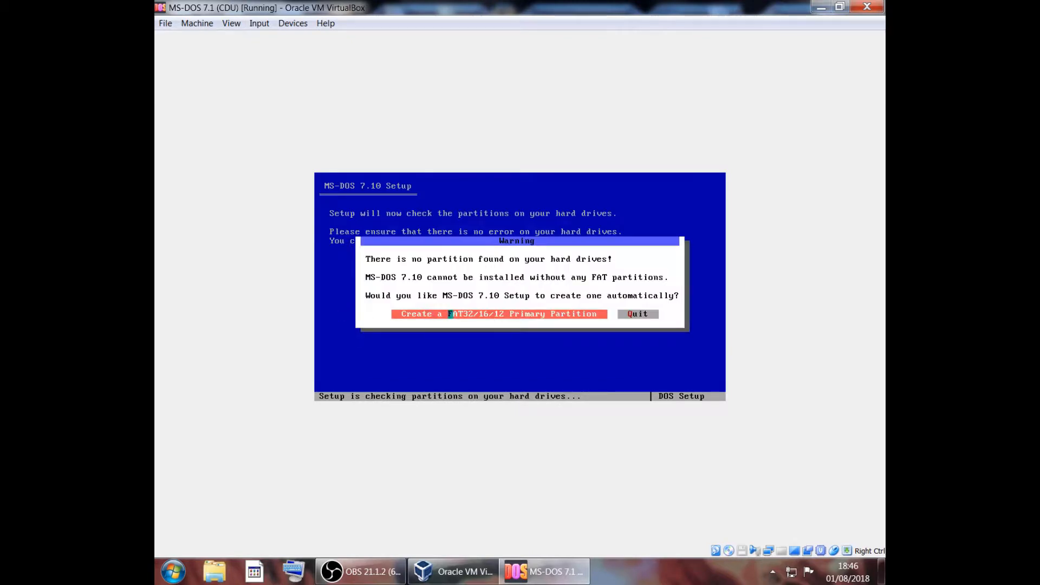
left_click(450, 313)
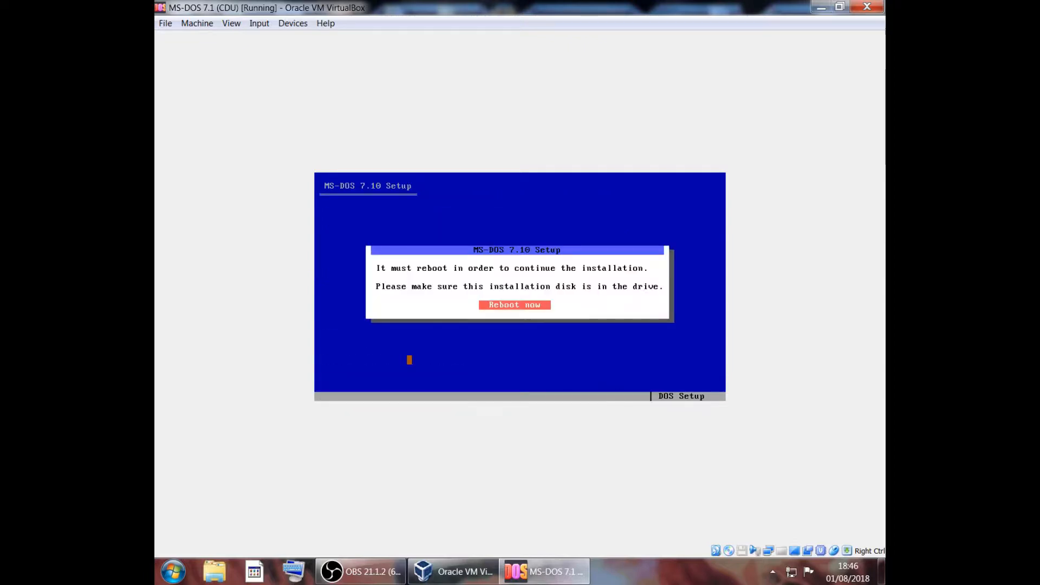
left_click(521, 304)
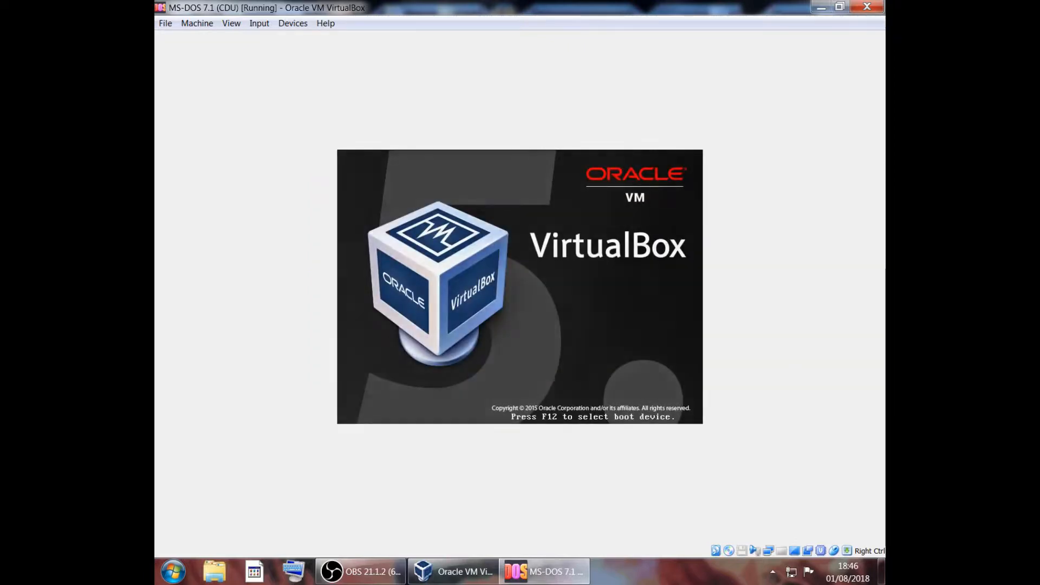
Start Install MS-DOS 7.10 again from the installation CD menu and agree to the licence
key("Return")
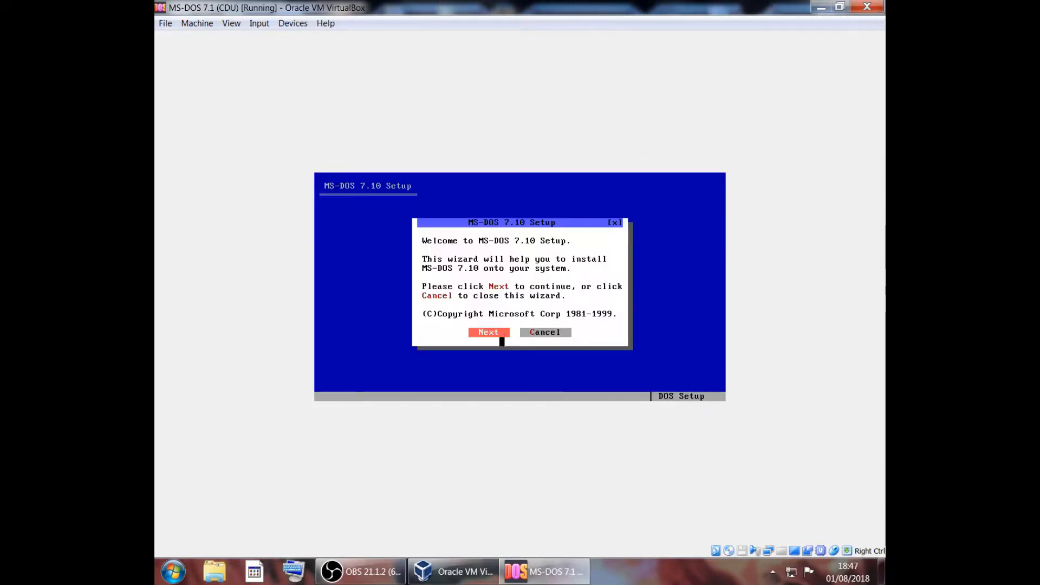
left_click(491, 332)
left_click(490, 332)
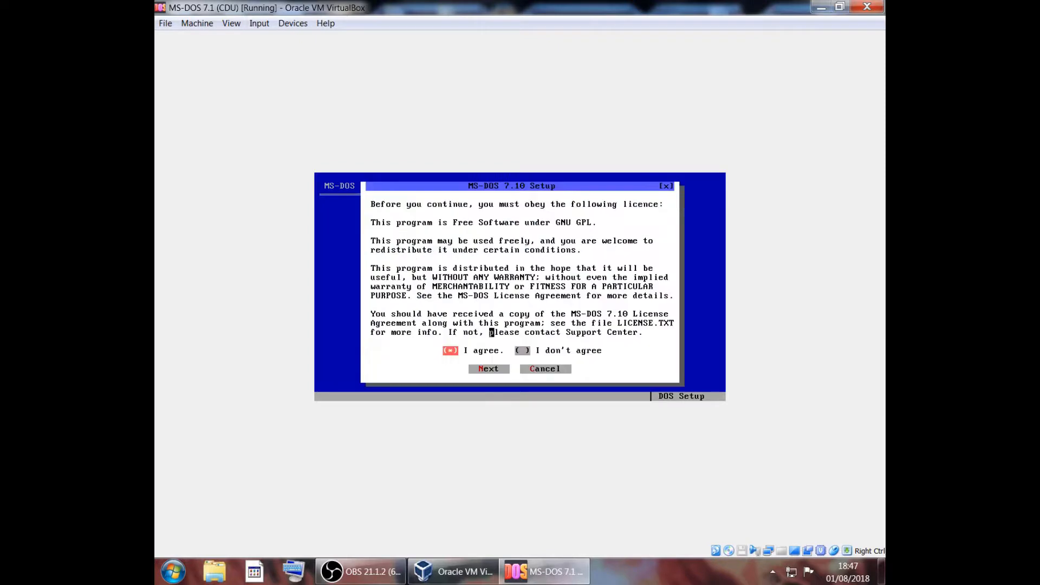
left_click(486, 368)
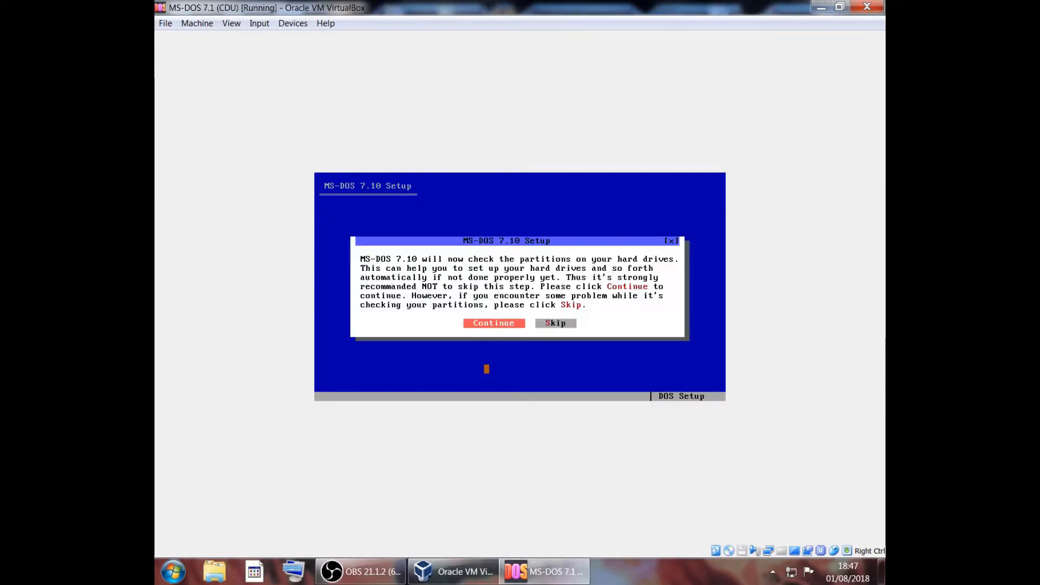
Run the hard drive partition check and rewrite the Master Boot Record code
left_click(527, 324)
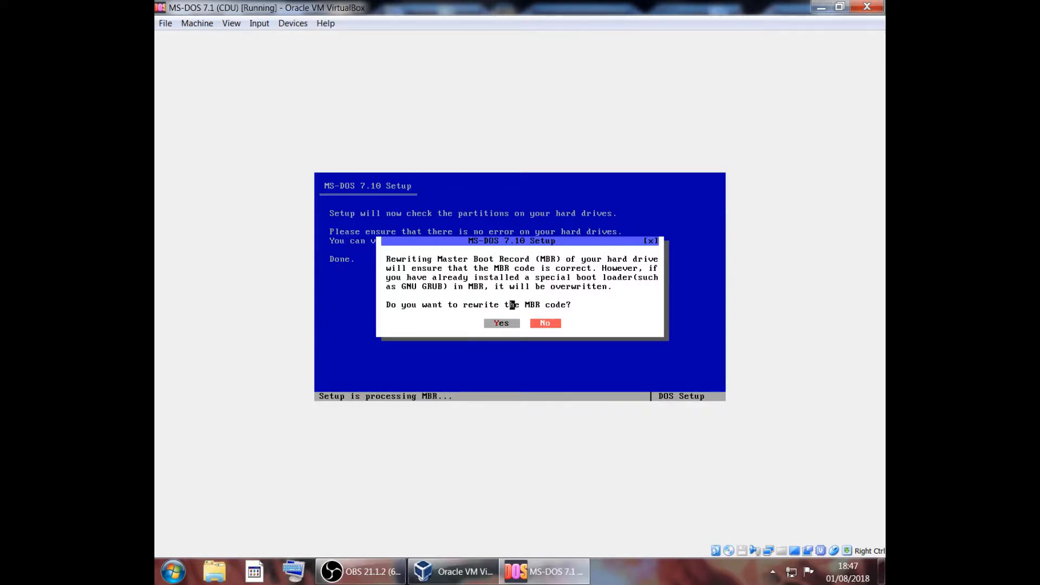
left_click(502, 322)
left_click(502, 324)
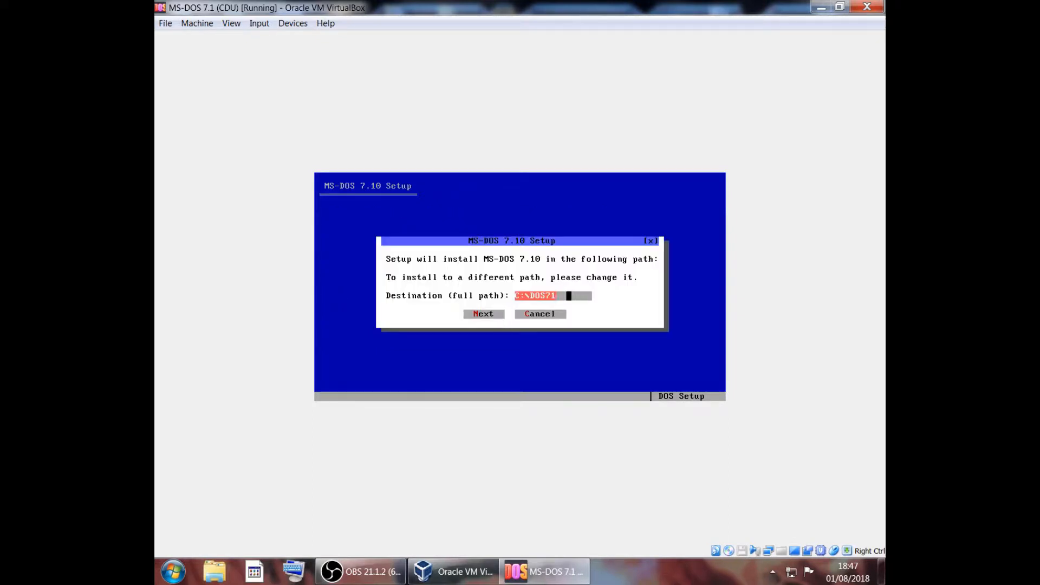
Set the installation destination to C:\DOS and create that directory
left_click(568, 296)
key("BackSpace")
key("BackSpace")
left_click(484, 314)
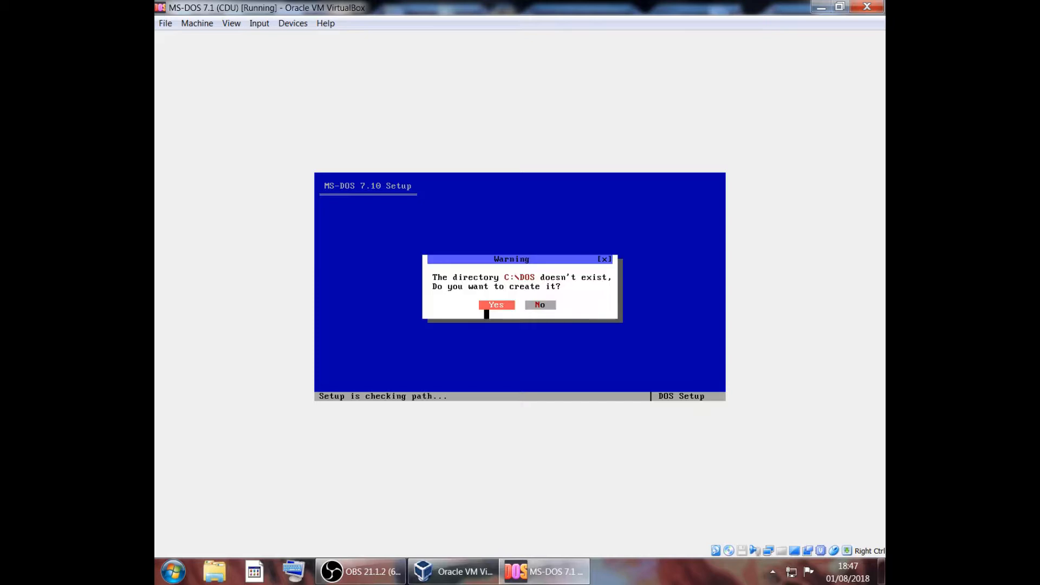
left_click(493, 305)
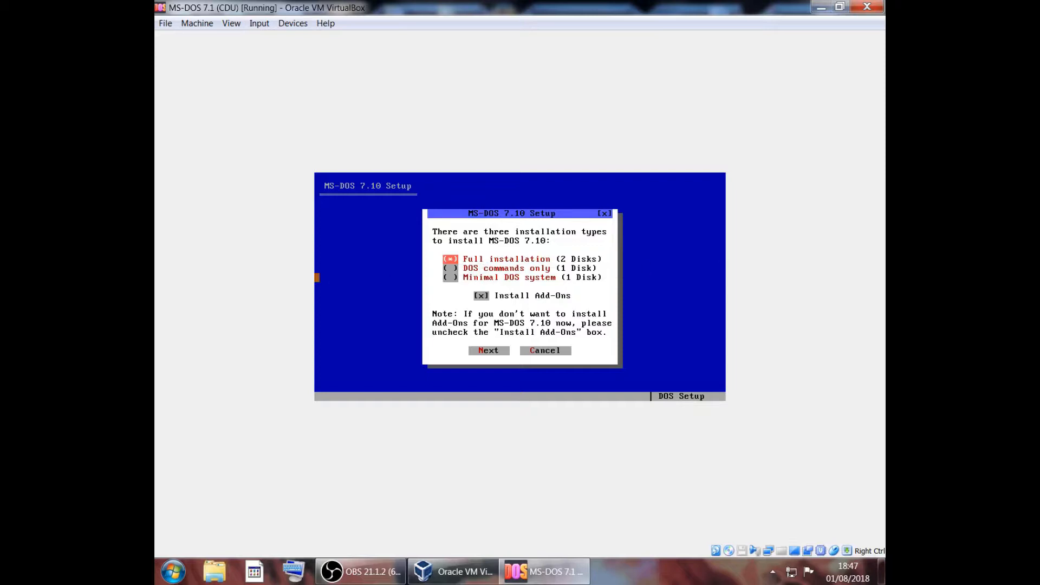
key("Down")
left_click(497, 351)
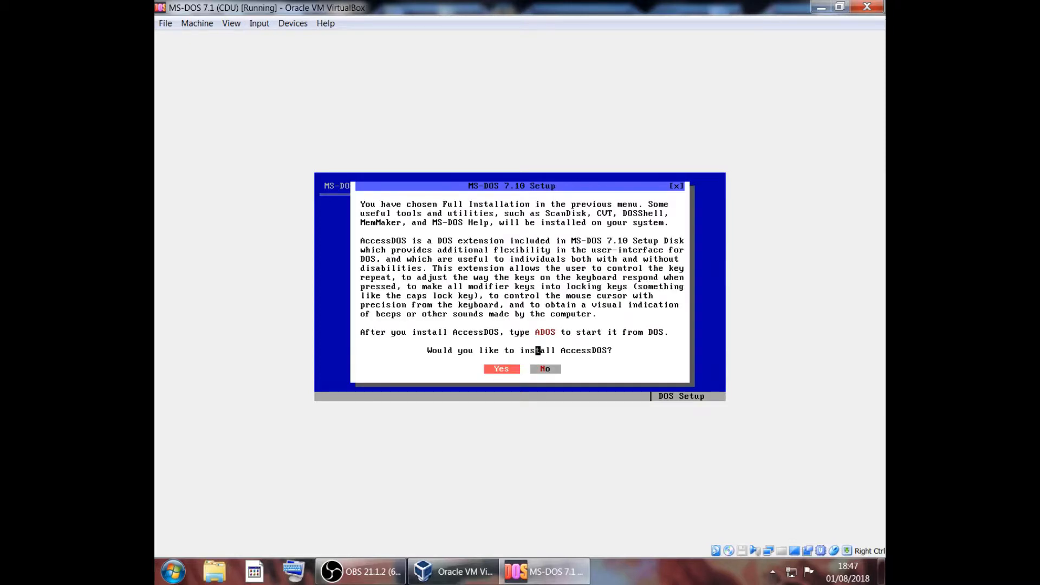
left_click(548, 369)
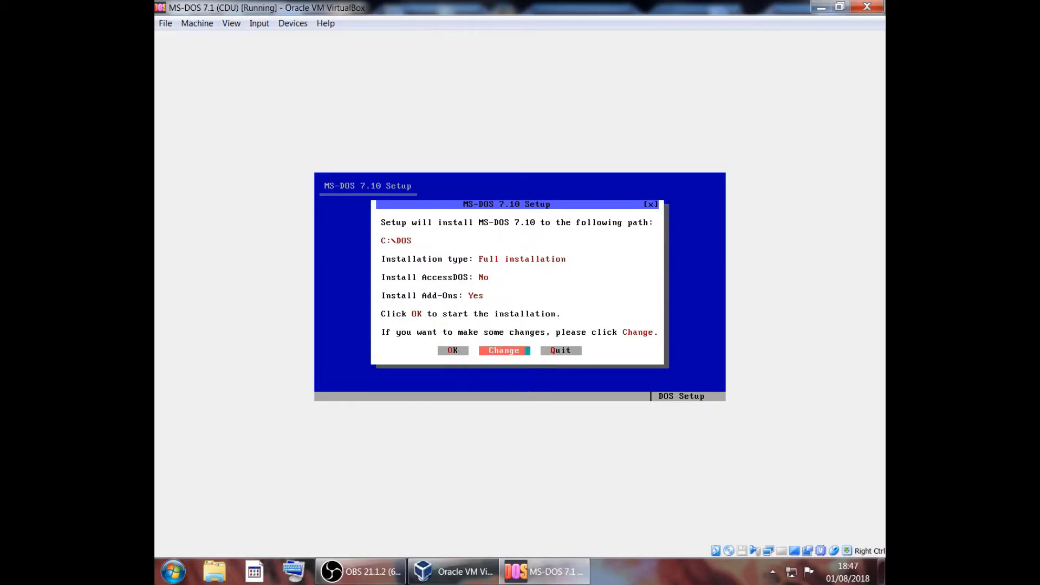
left_click(506, 350)
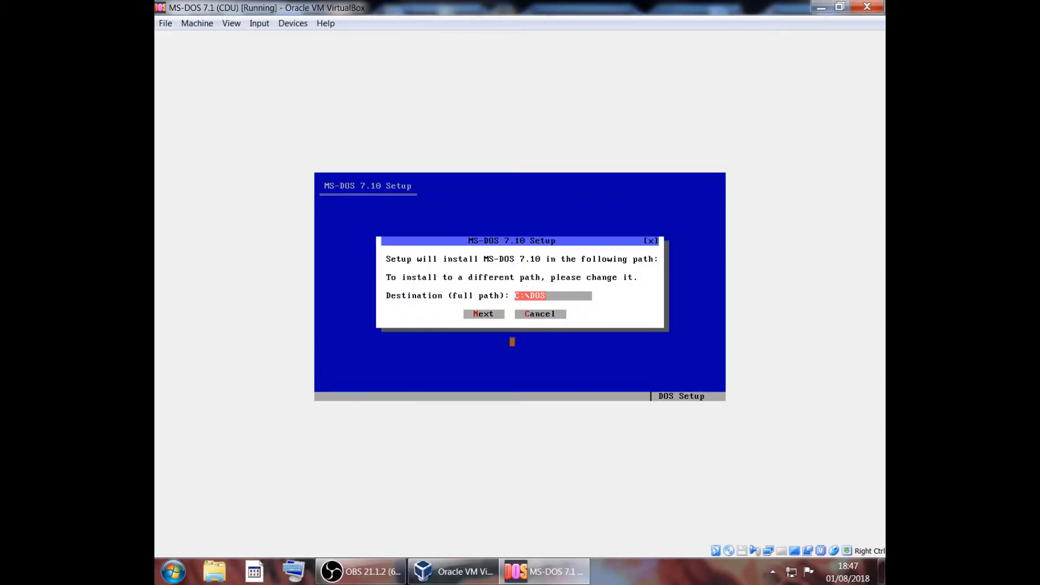
left_click(481, 315)
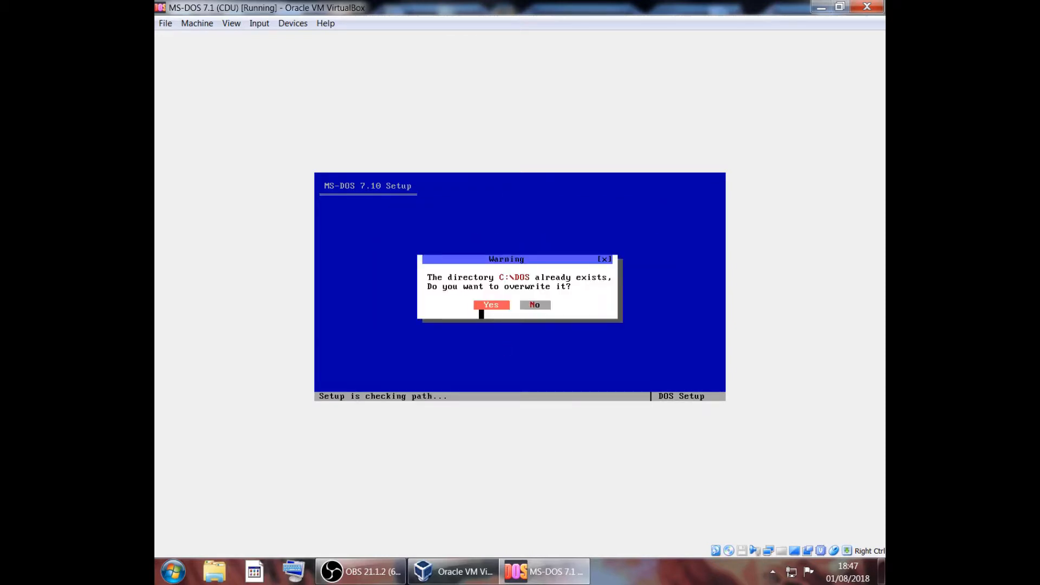
left_click(497, 305)
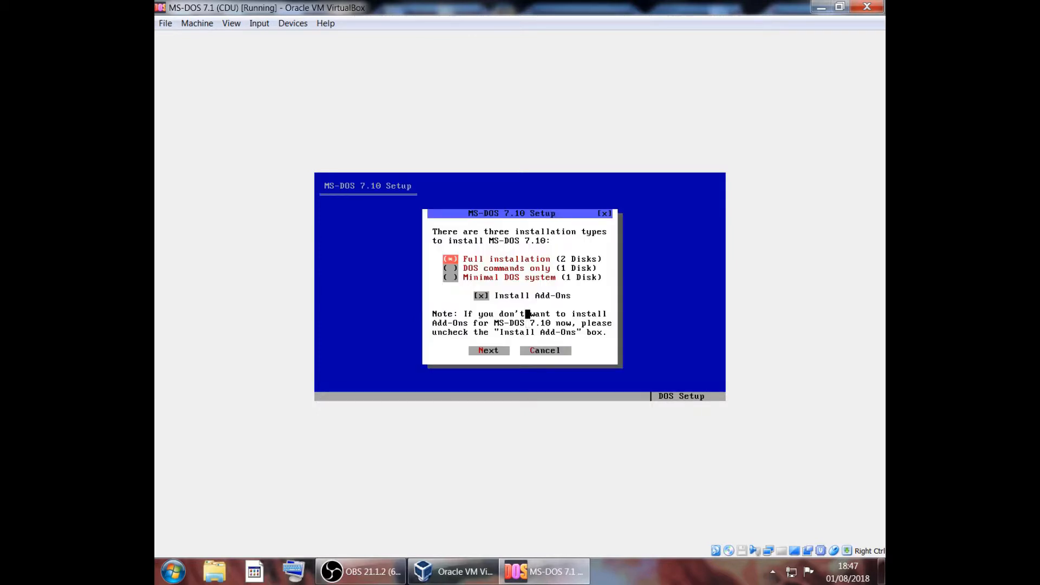
Choose Full installation without Add-Ons, decline AccessDOS, and start the installation
left_click(481, 295)
left_click(481, 296)
left_click(496, 351)
left_click(496, 350)
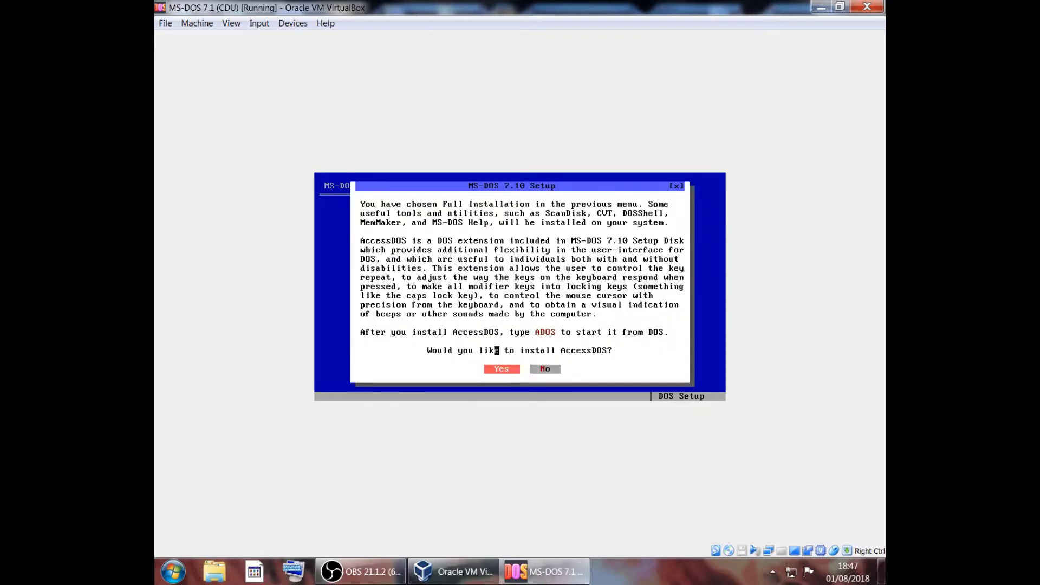
left_click(562, 369)
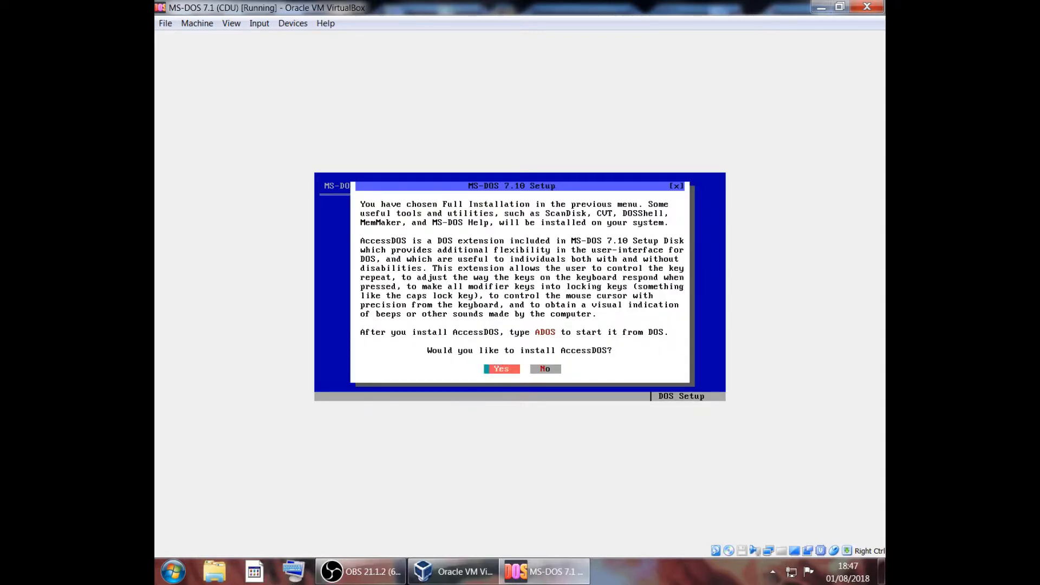
left_click(543, 369)
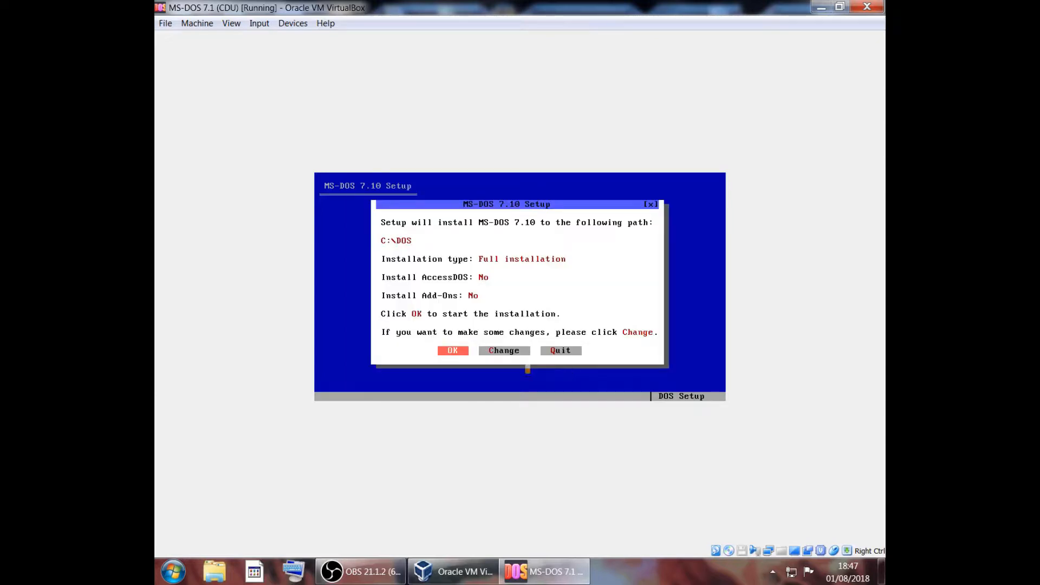
left_click(436, 350)
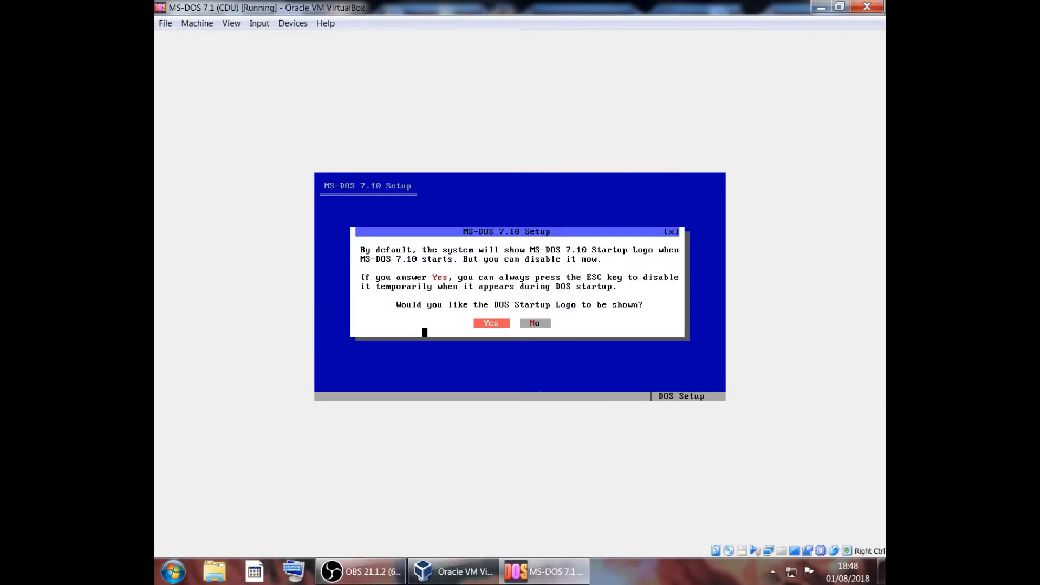
Have the DOS Startup Logo shown and enable the BOOTLOG.TXT startup log
left_click(486, 323)
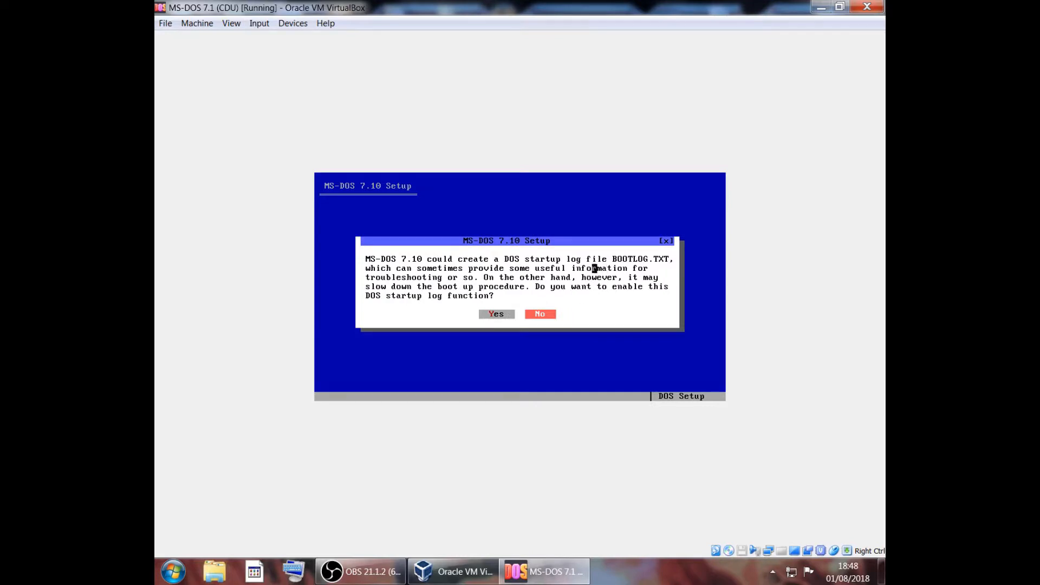
left_click(499, 314)
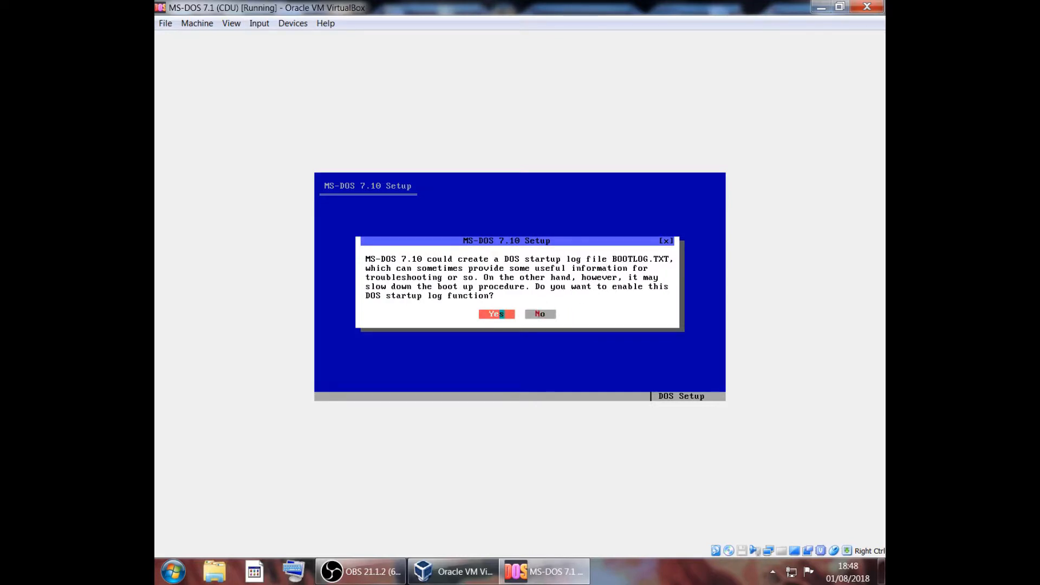
left_click(501, 314)
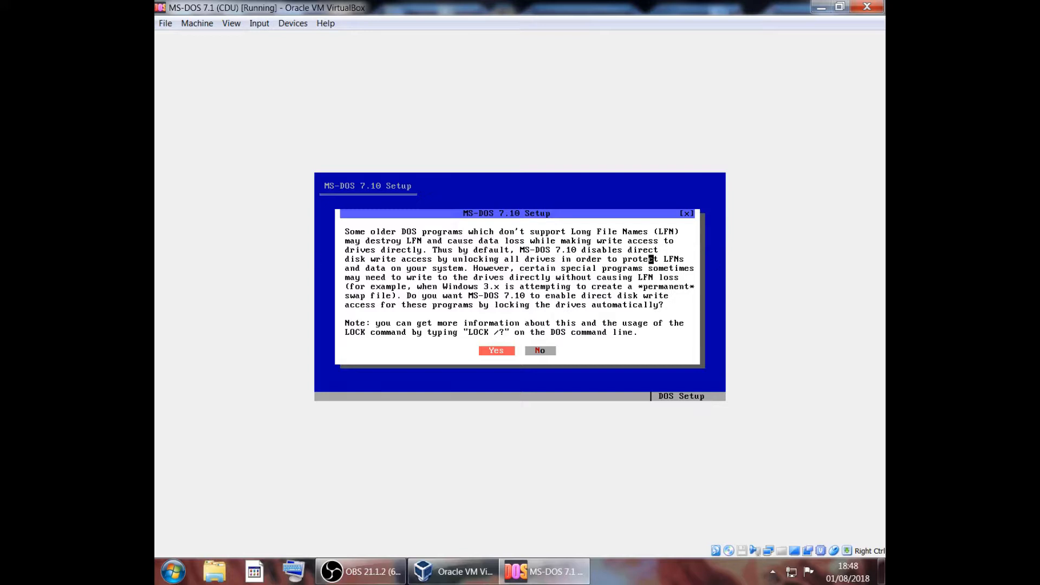
Enable direct disk write access and both UMB and EMS memory, and load both the CD/DVD driver and extension at startup
left_click(496, 350)
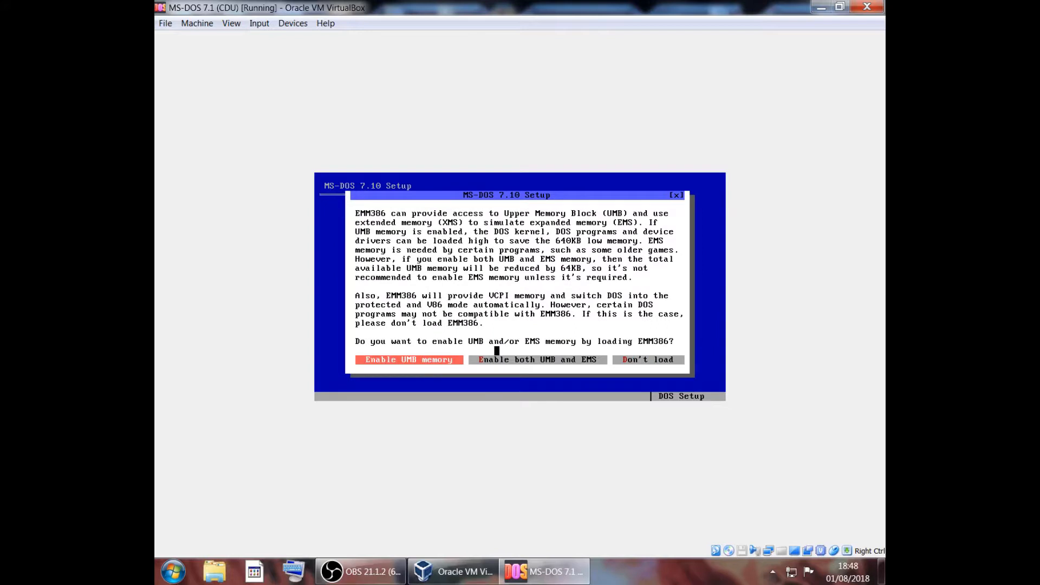
left_click(537, 359)
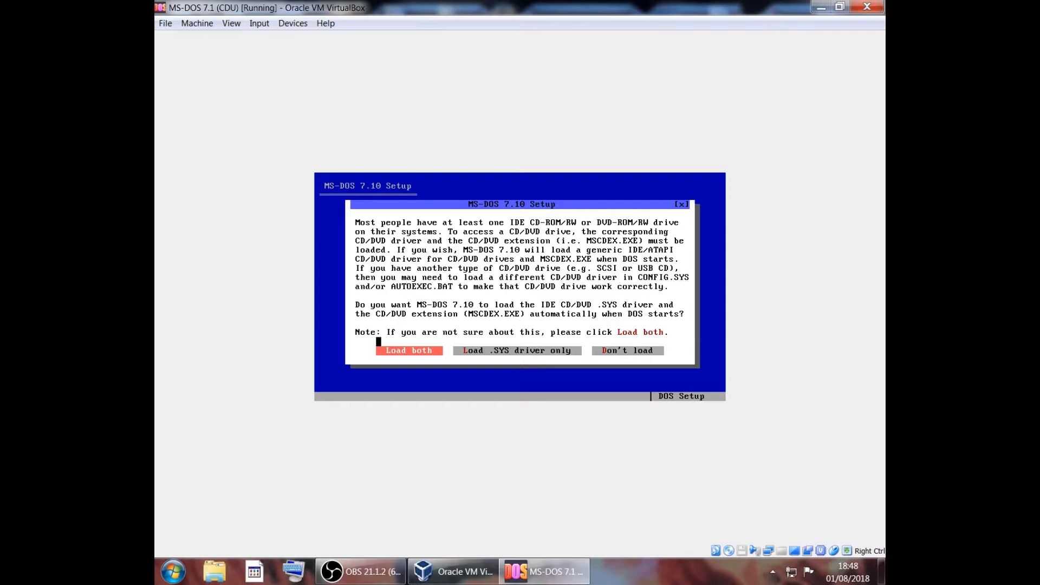
left_click(399, 350)
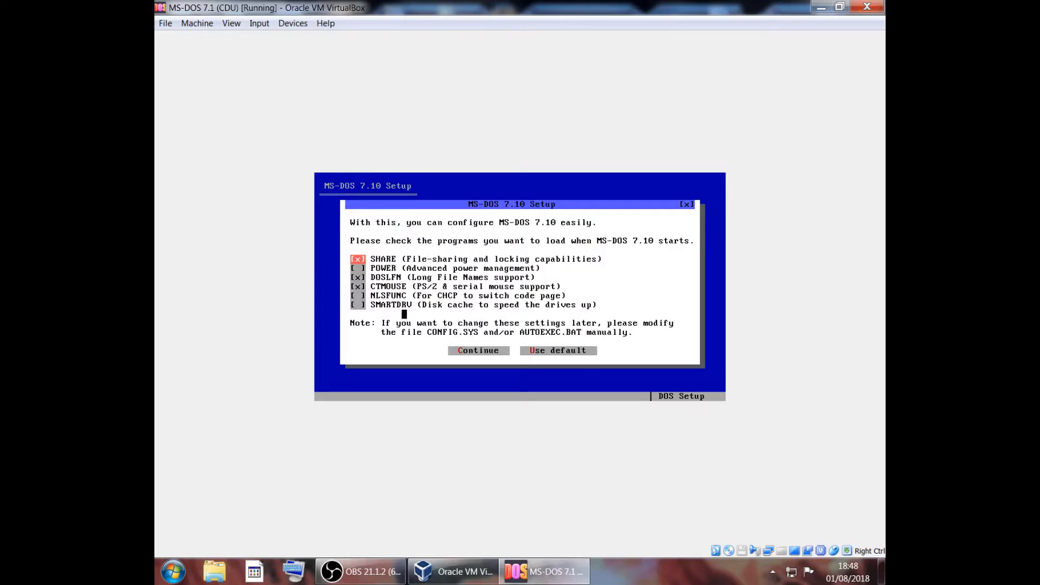
Choose the programs to load when MS-DOS 7.10 starts, including SHARE, DOSLFN and CTMOUSE, and continue
left_click(358, 268)
left_click(357, 296)
left_click(357, 305)
left_click(358, 286)
left_click(359, 296)
left_click(383, 305)
key("Up")
key("Up")
key("Up")
key("Up")
left_click(471, 350)
left_click(472, 351)
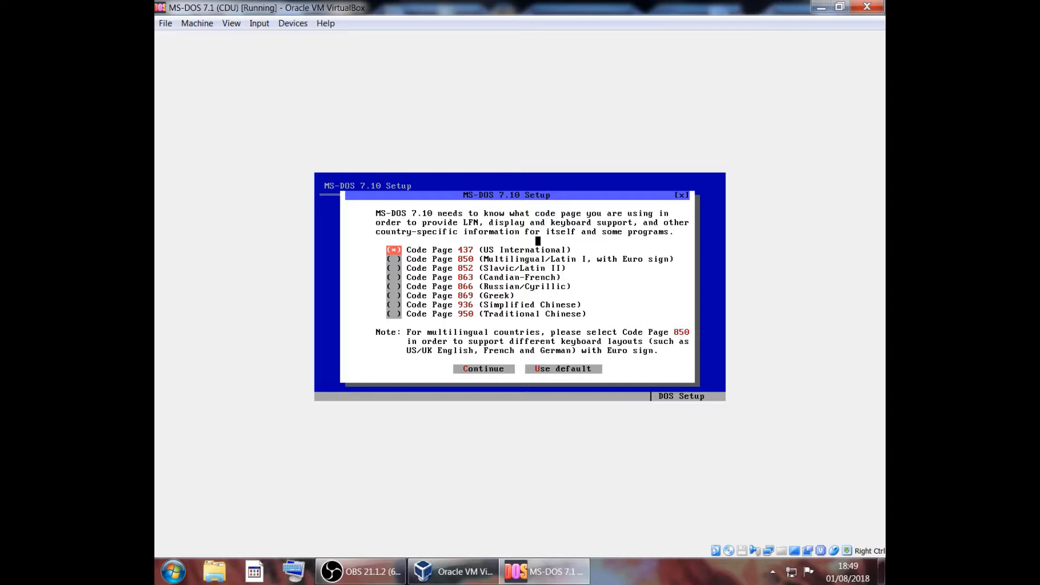
Accept Code Page 437 (US International), complete Setup, and boot the machine from the hard drive
left_click(491, 369)
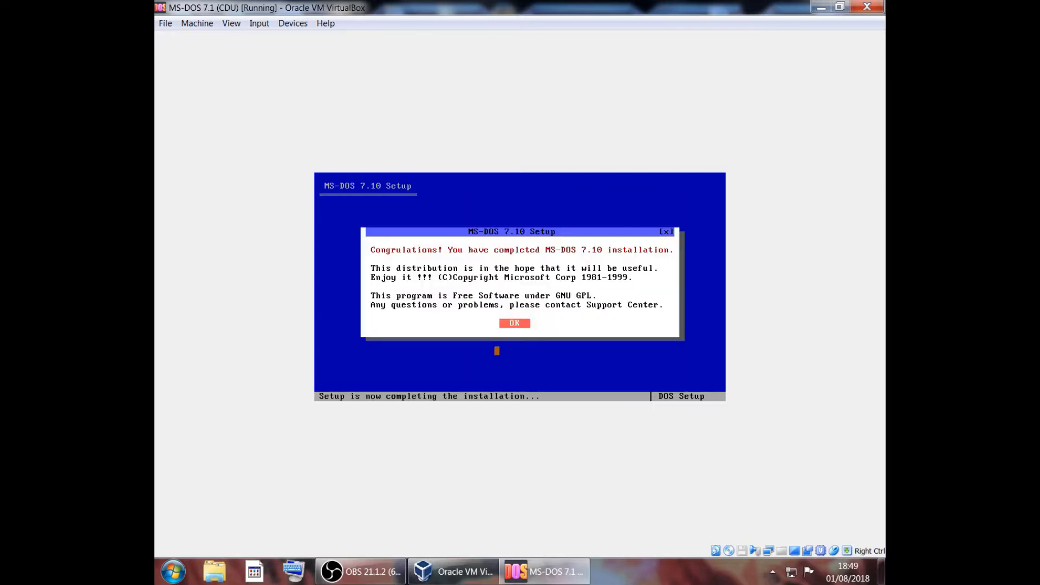
left_click(512, 323)
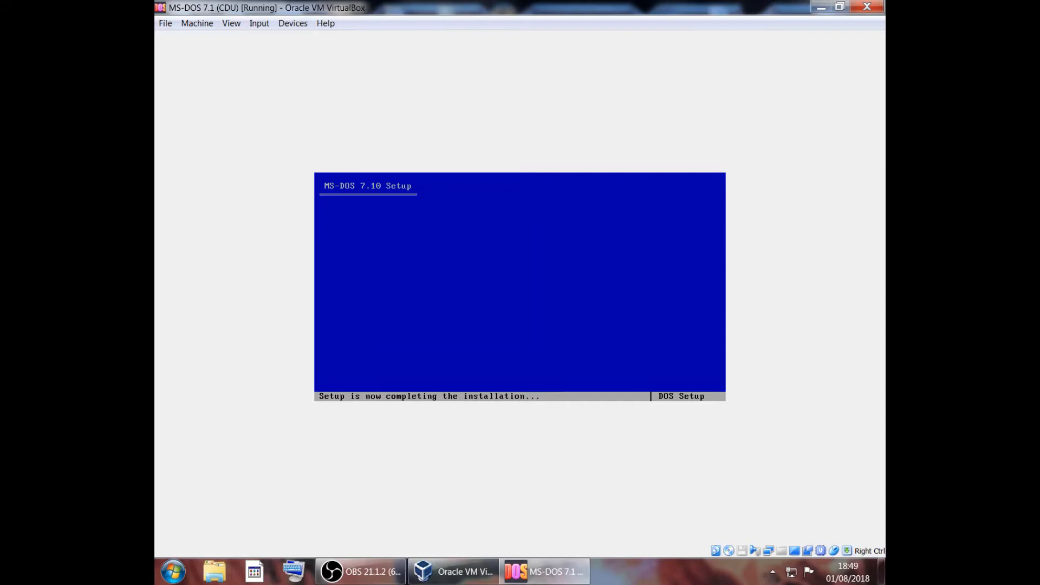
key("Return")
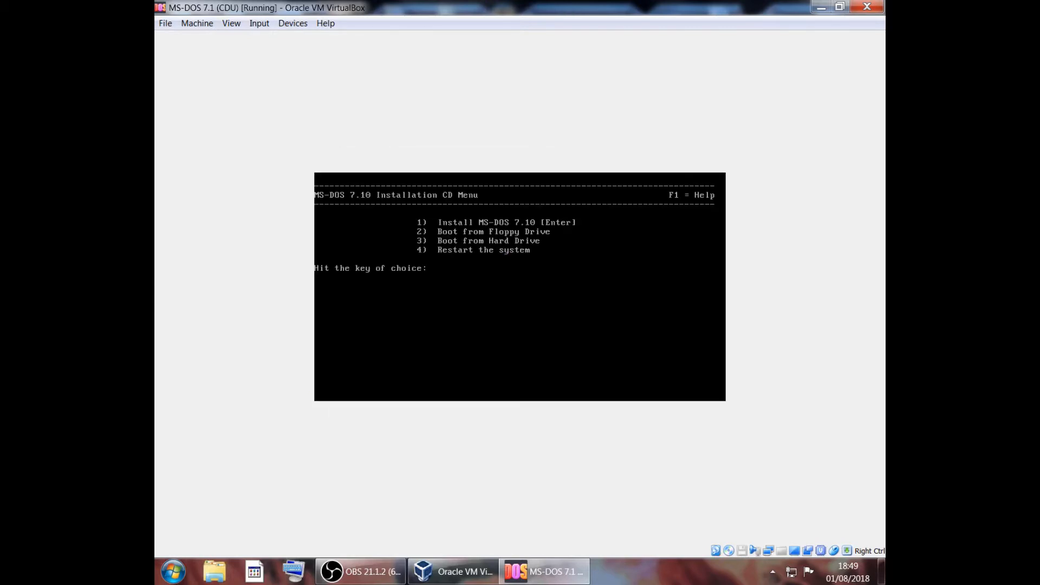
key("Return")
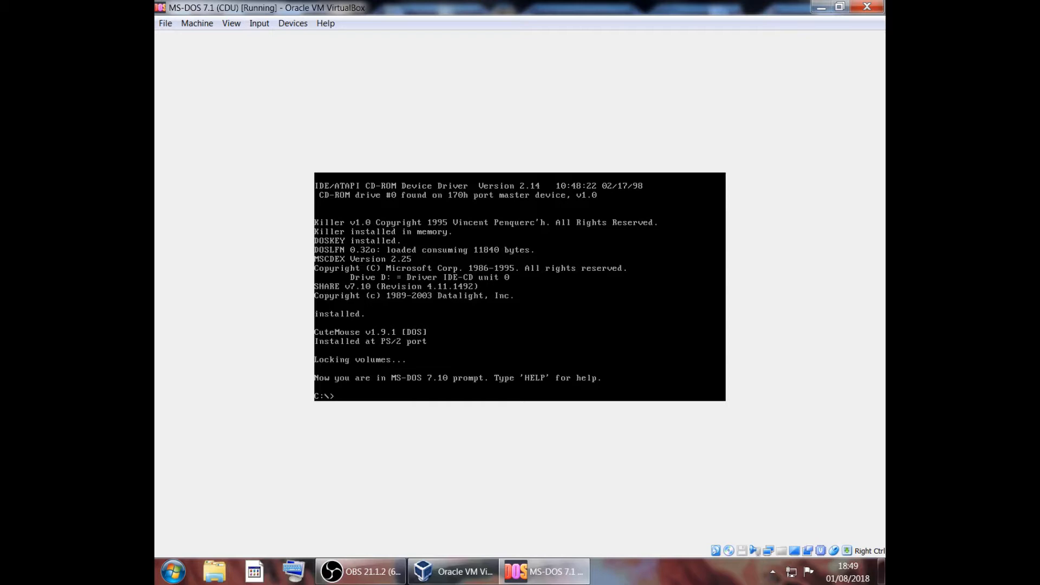
Remove the dos71cd.iso disc from the machine's virtual optical drive
key("Control_R")
left_click(298, 25)
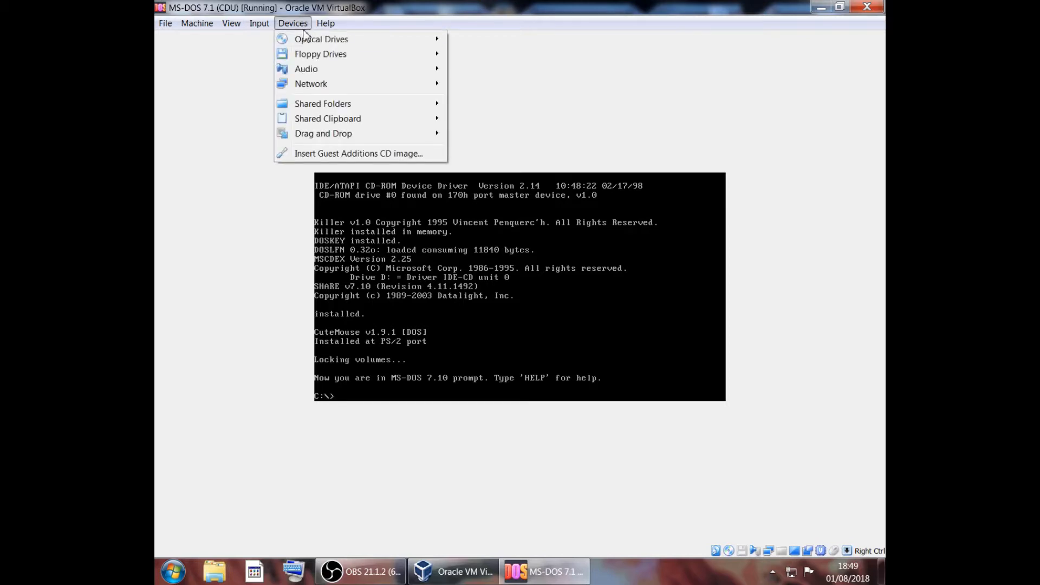
mouse_move(325, 42)
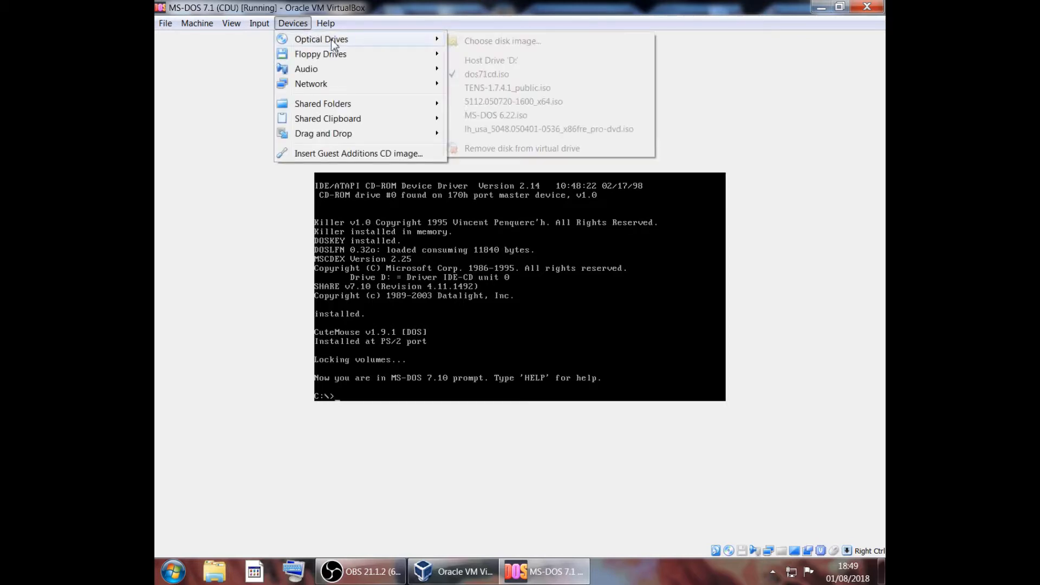
left_click(482, 149)
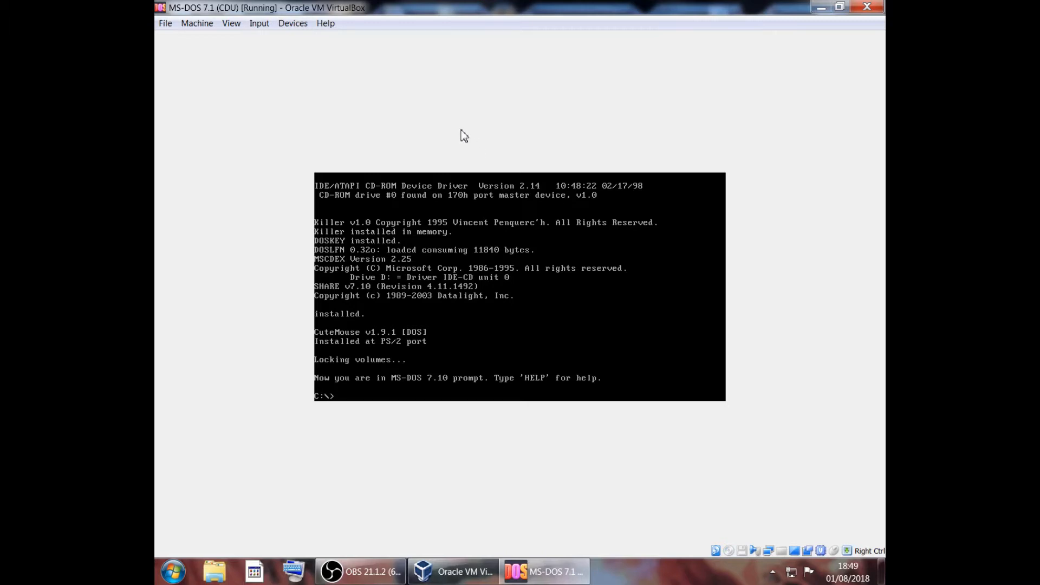
List the contents of the C: root directory with the dir command
left_click(500, 240)
type("dir")
key("Return")
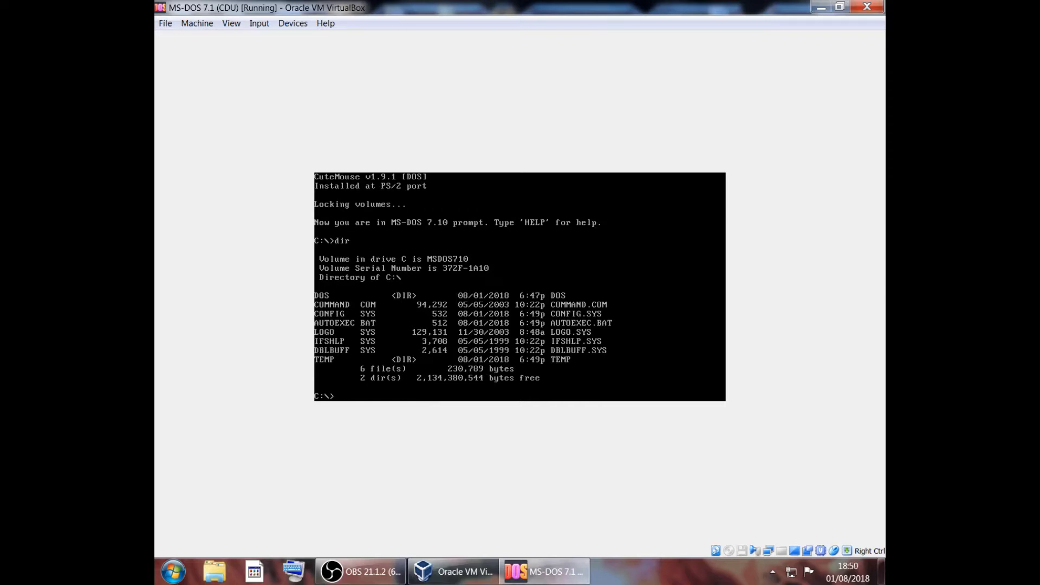
Start the text editor with the edit command and set the Normal Text background color to Blue
type("edit")
key("Return")
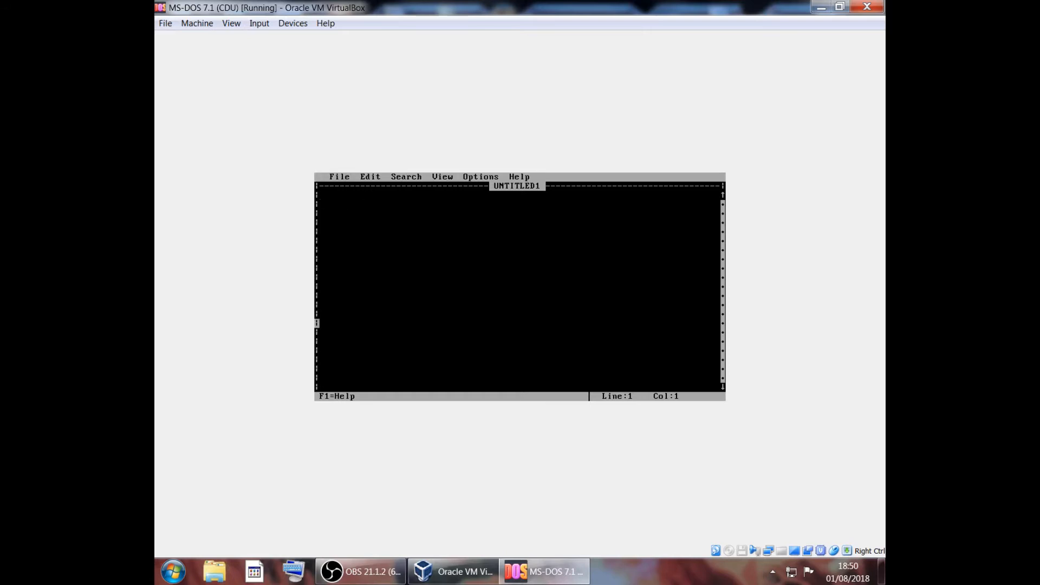
left_click(450, 176)
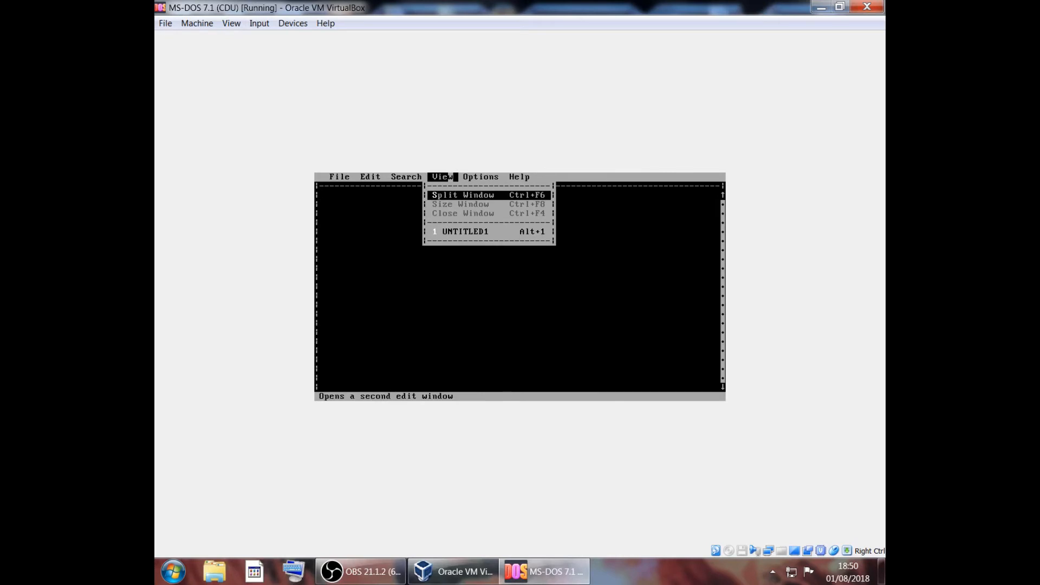
left_click(494, 177)
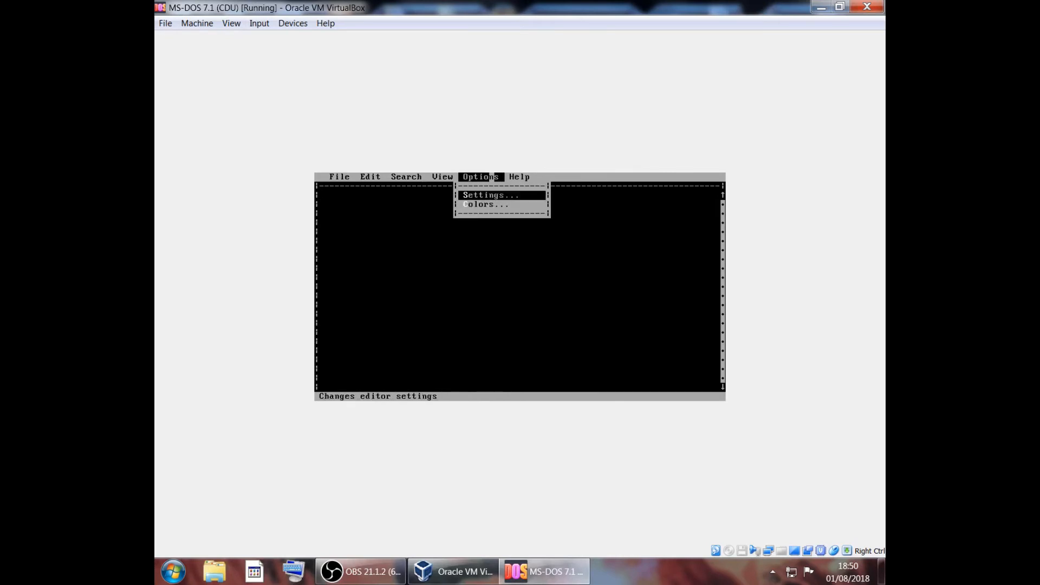
left_click(497, 204)
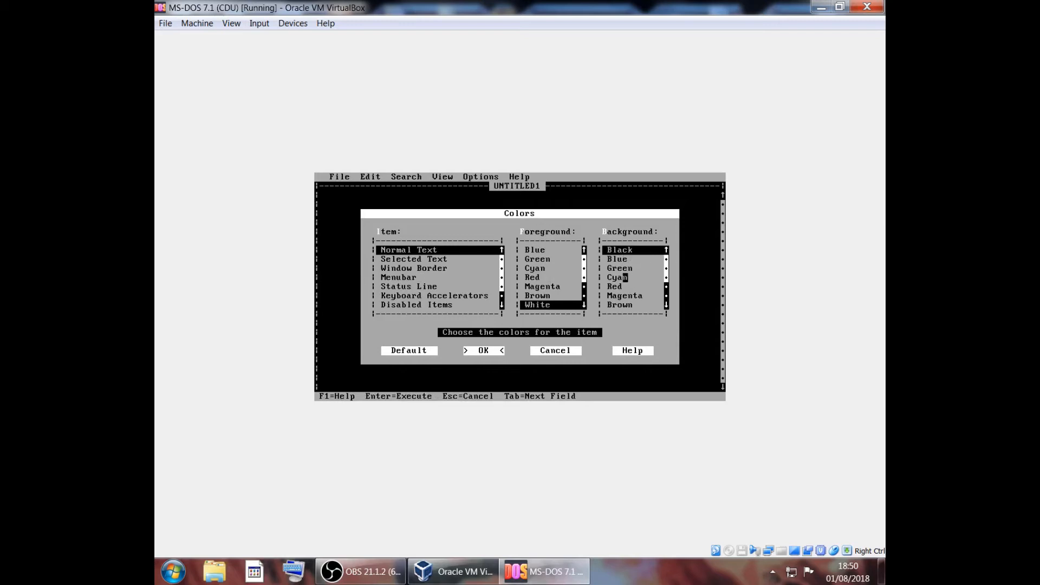
left_click(621, 258)
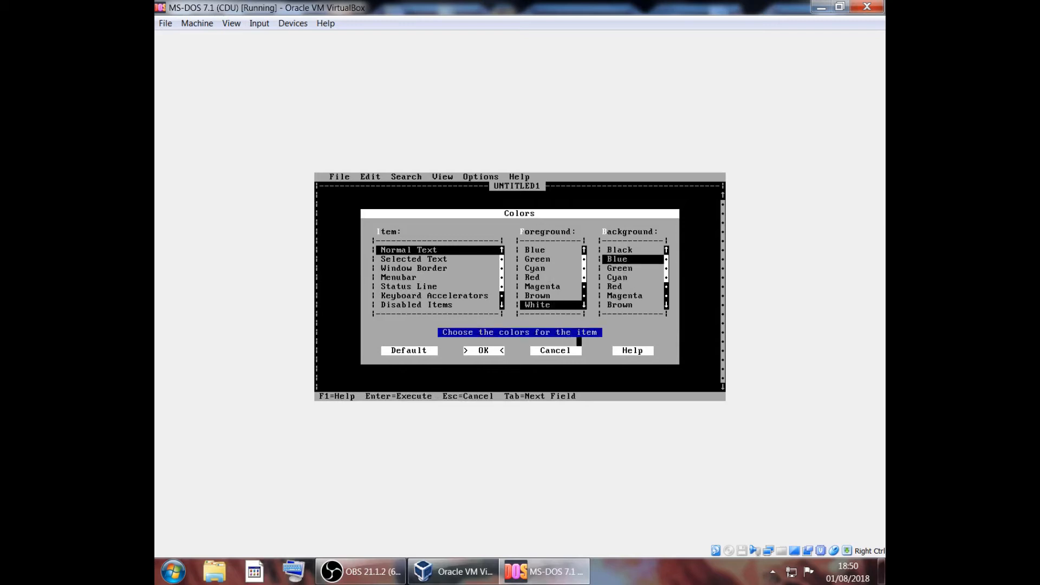
left_click(481, 350)
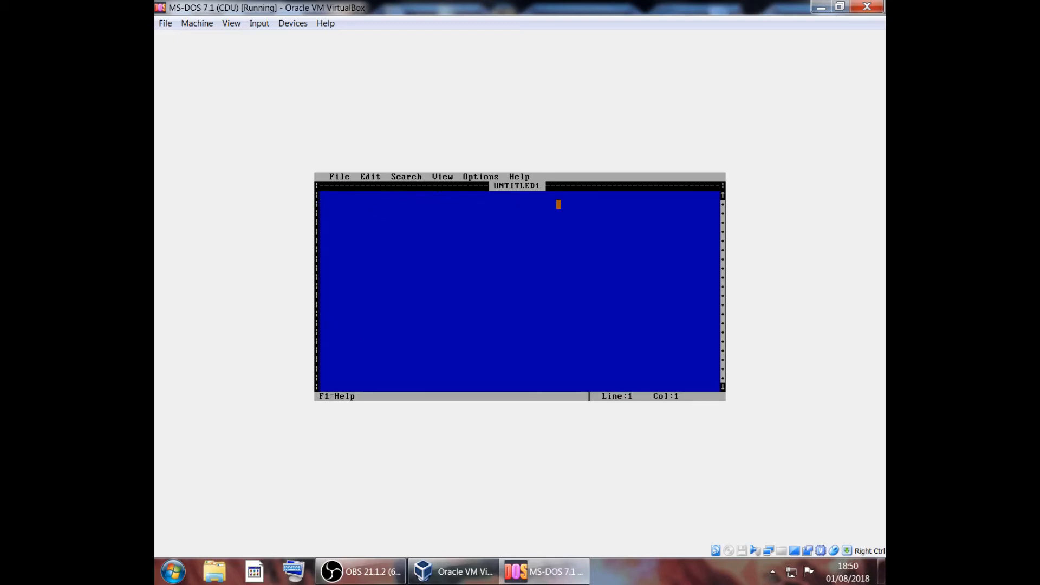
left_click(342, 176)
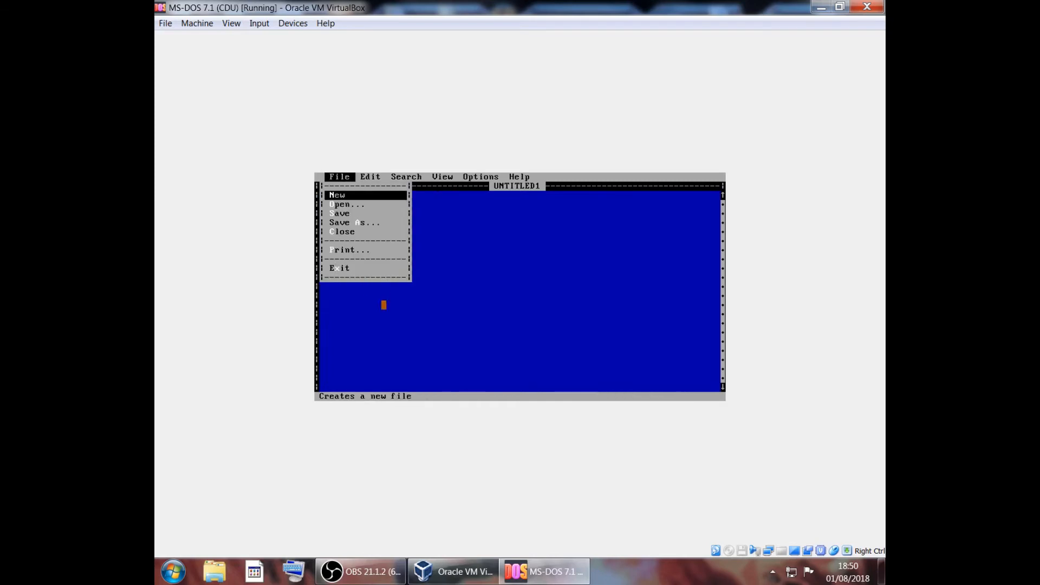
left_click(383, 305)
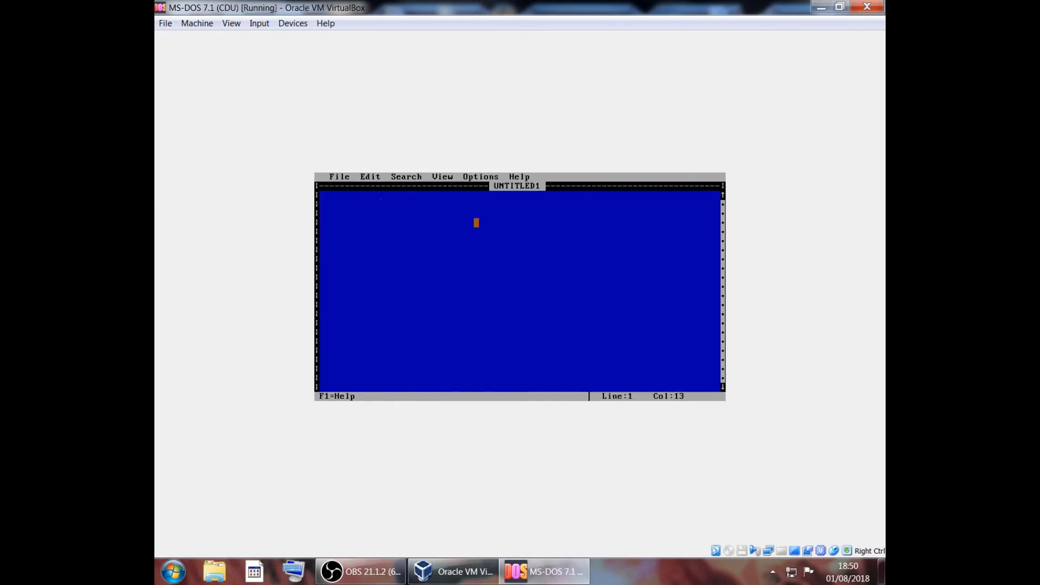
key("alt")
key("Right")
key("Right")
key("Right")
key("Right")
key("Right")
key("Right")
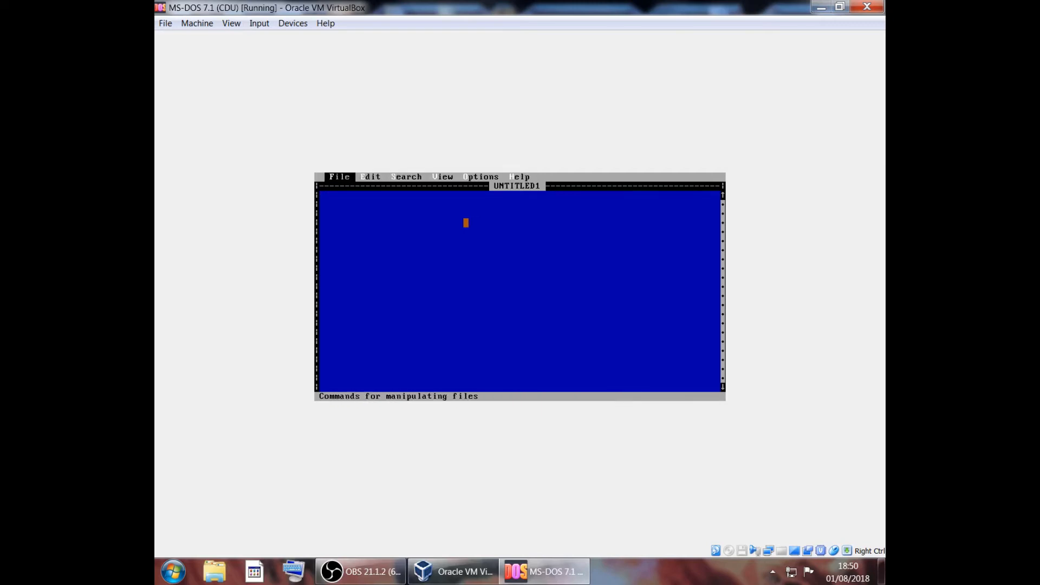
Exit the text editor and return to the C: prompt
key("Return")
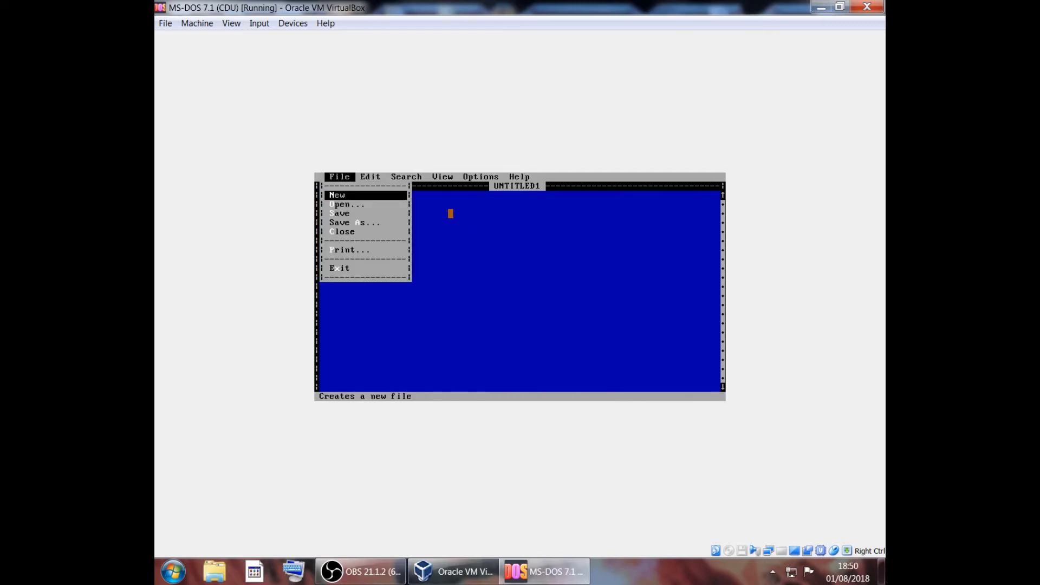
key("Down")
key("Down")
key("Down")
key("Down")
key("Down")
key("Down")
key("Return")
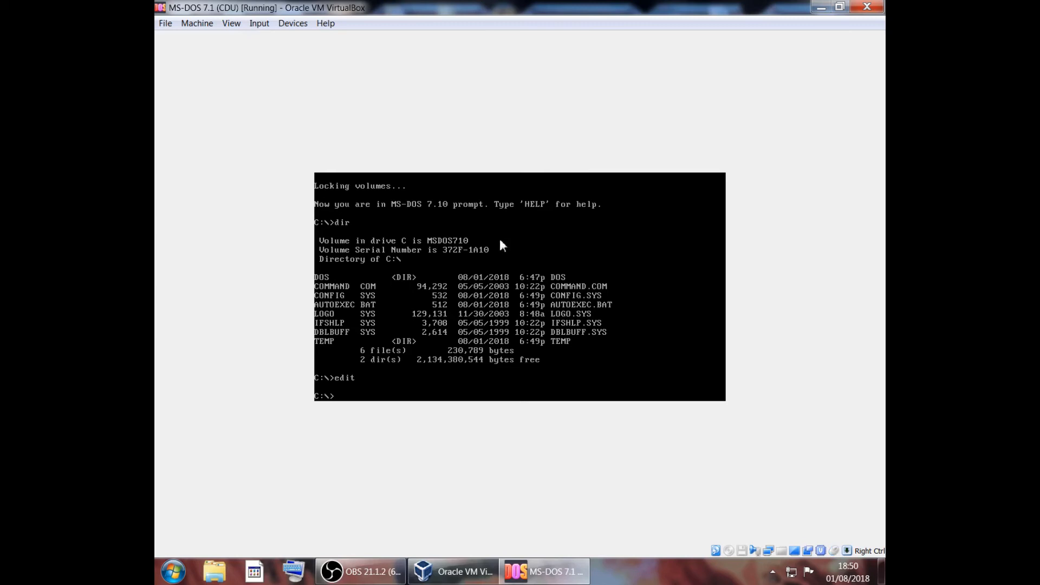
Close the MS-DOS 7.1 virtual machine by powering it off
left_click(168, 24)
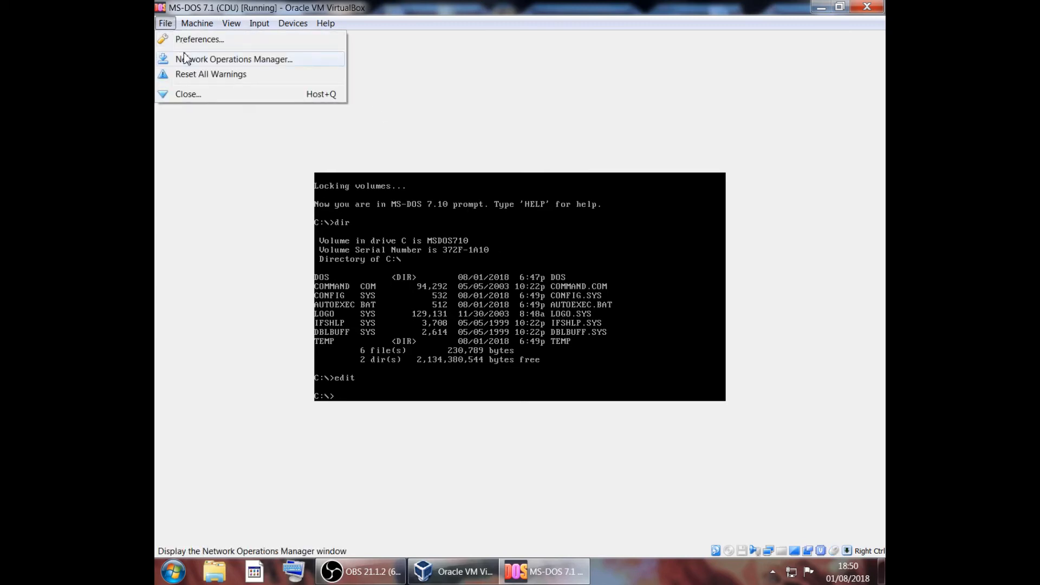
left_click(194, 96)
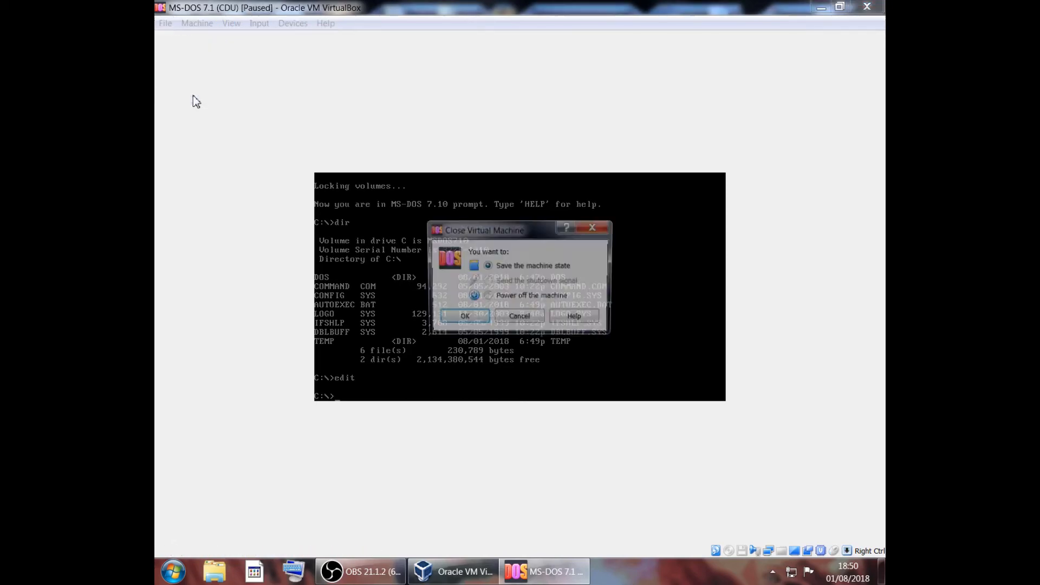
left_click(499, 296)
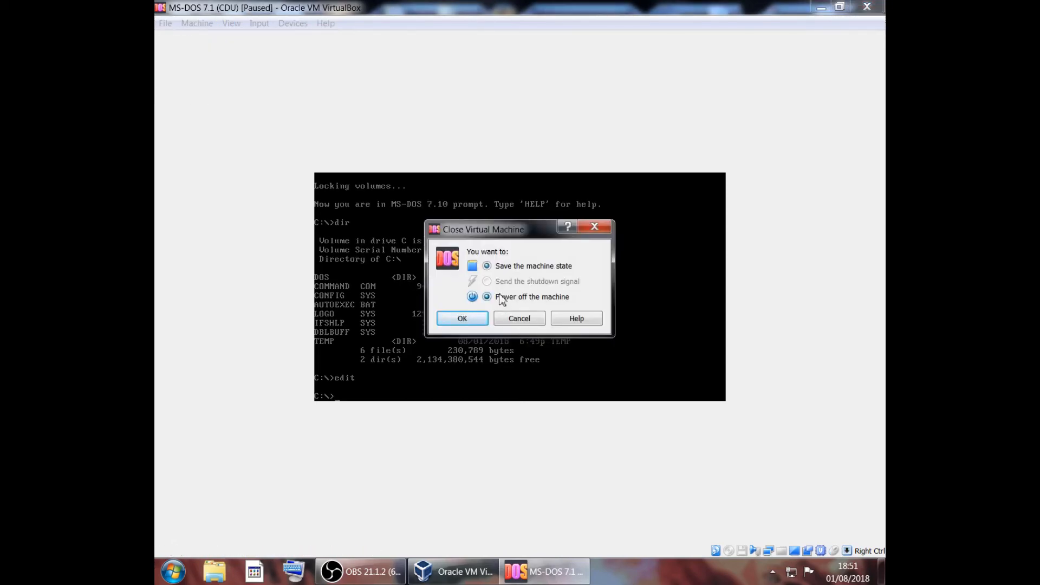
left_click(462, 319)
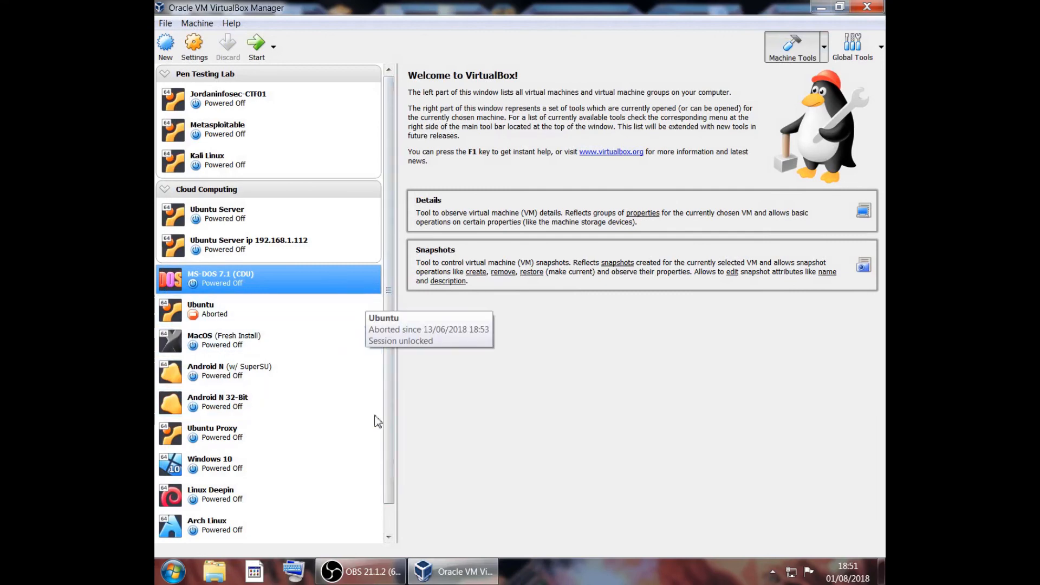
left_click(382, 574)
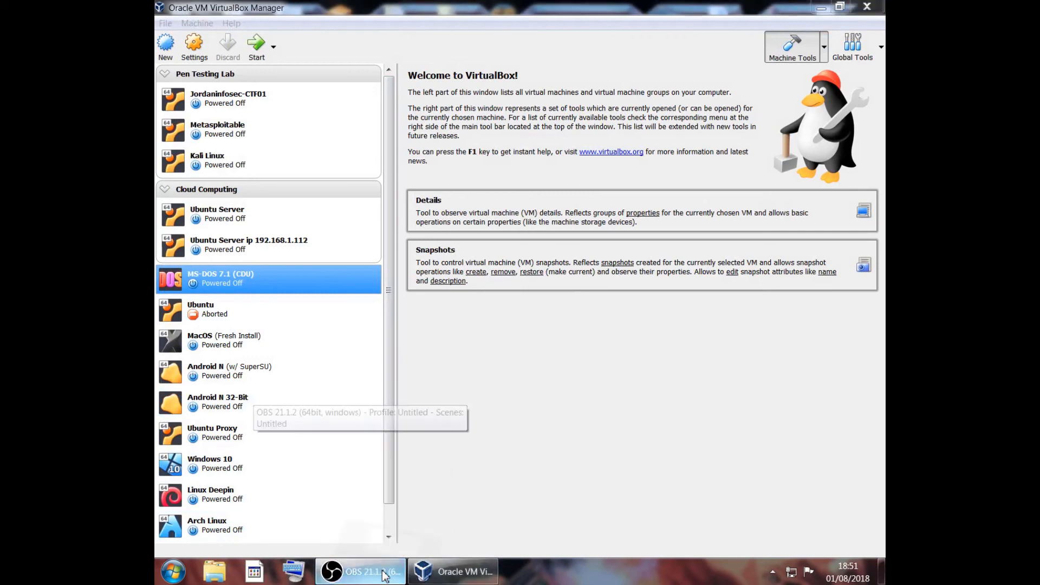